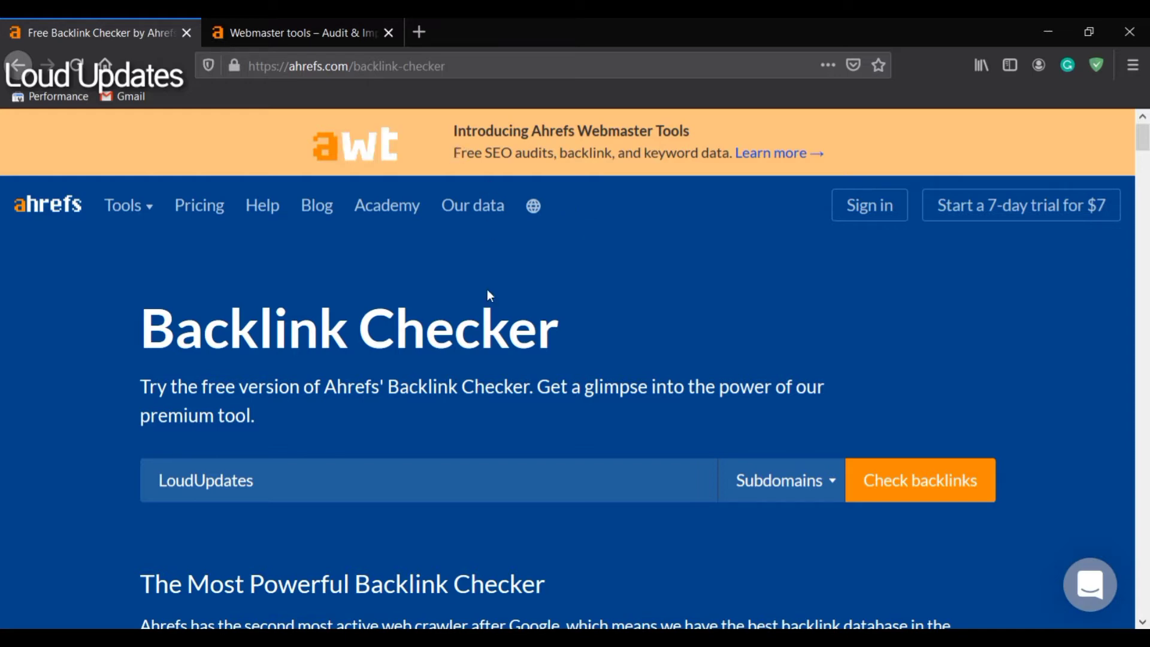
Step: Open the Ahrefs Webmaster Tools page from the announcement banner on the Backlink Checker page
drag(2, 326, 670, 360)
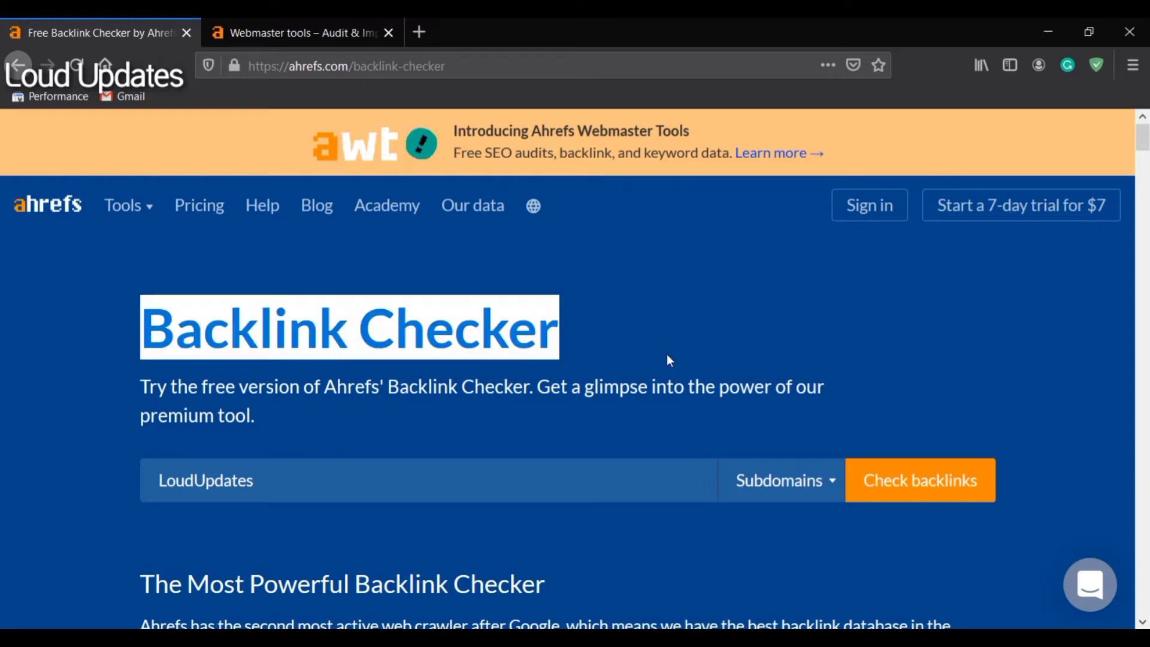
click(671, 360)
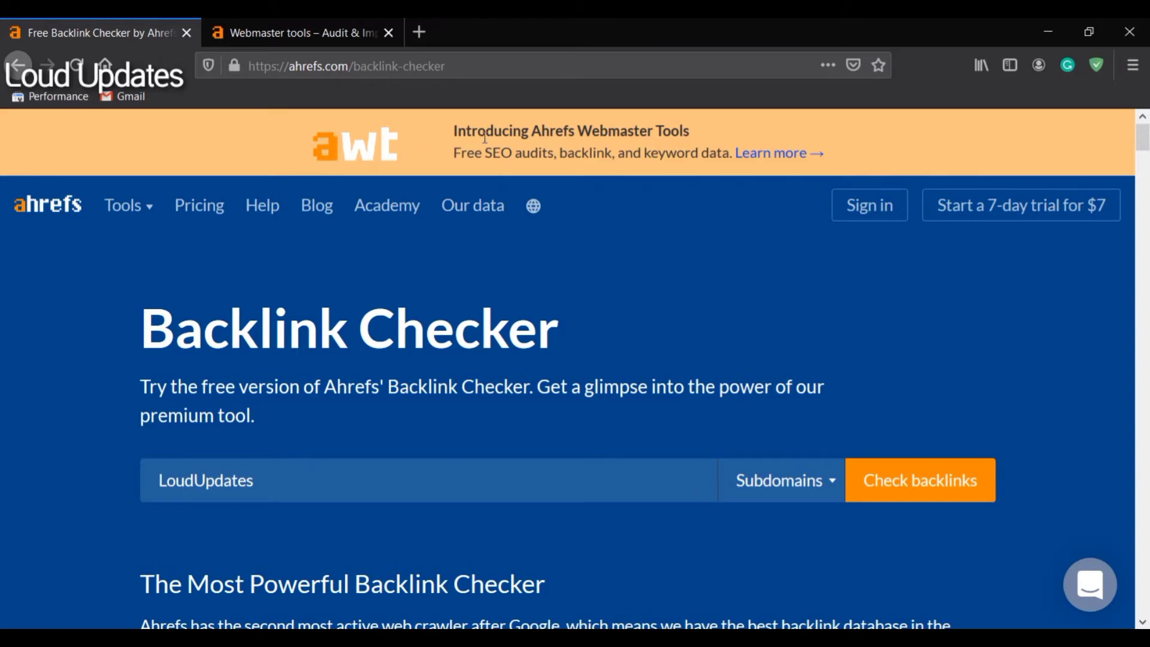
drag(535, 134, 700, 126)
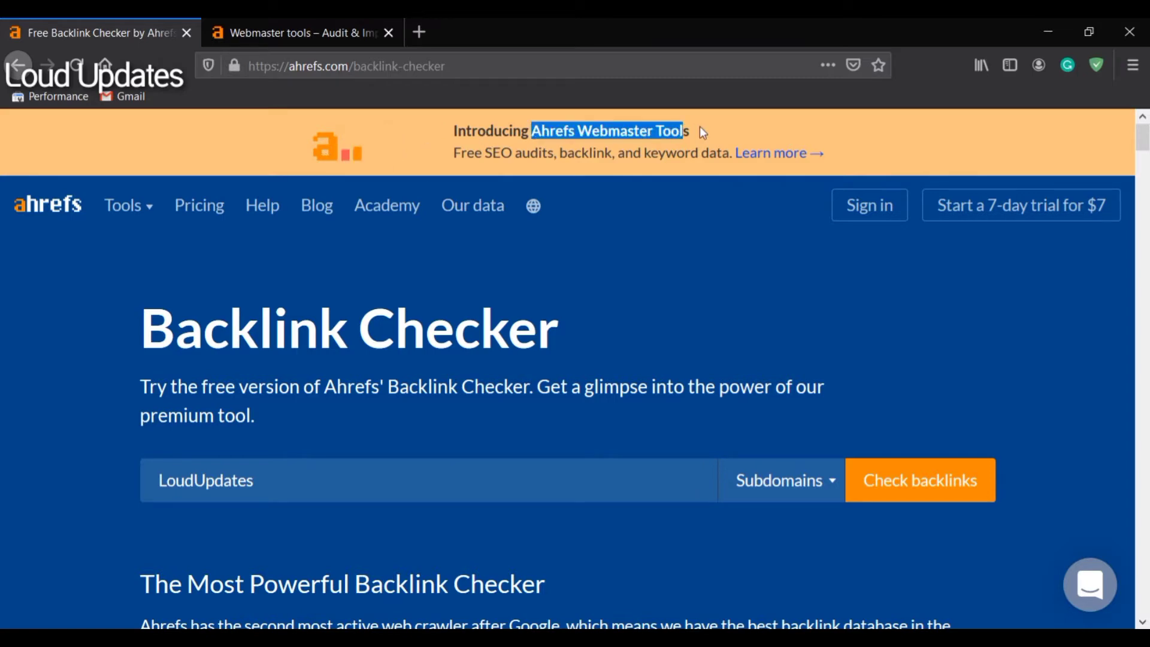
click(602, 314)
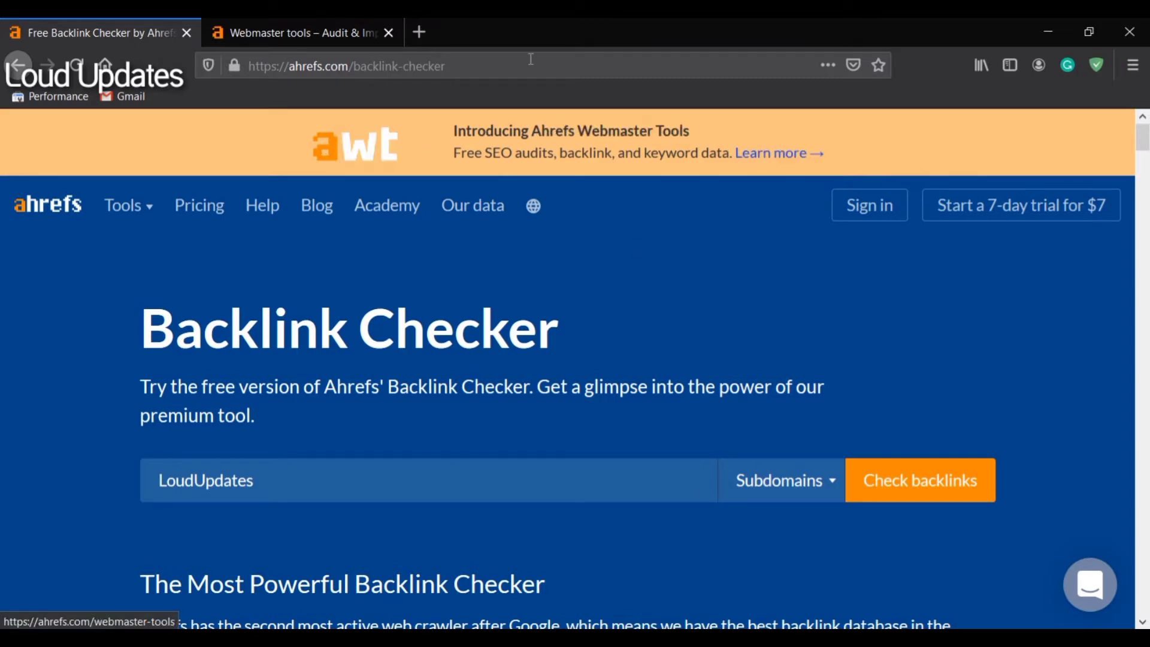
click(780, 154)
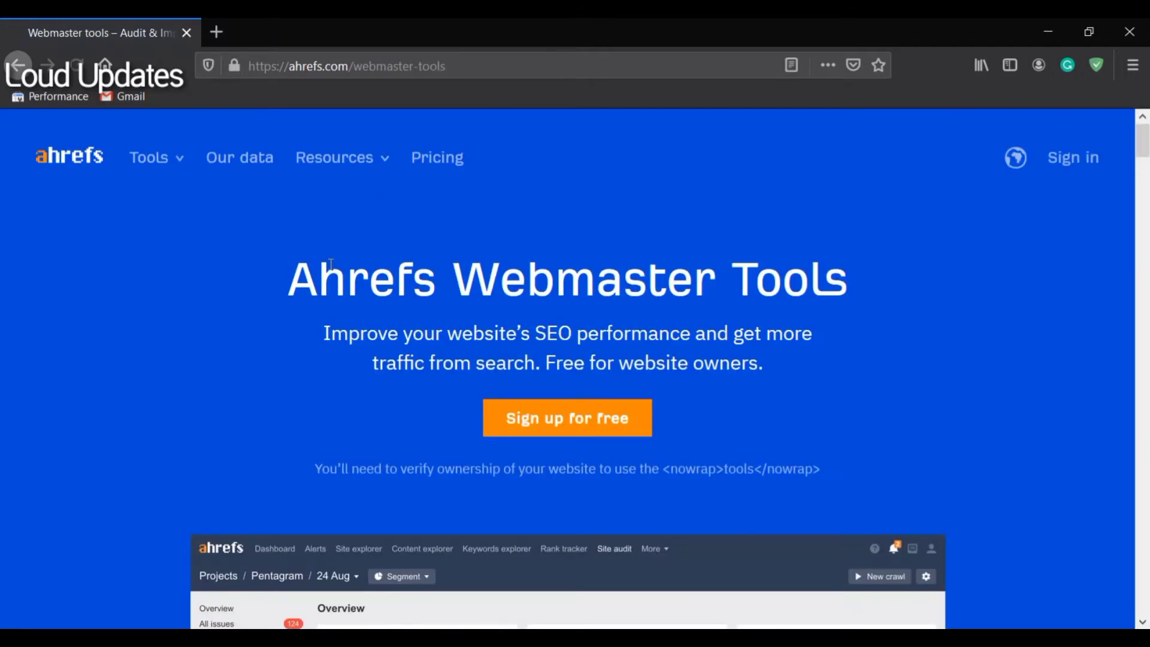
Step: Read the Ahrefs Webmaster Tools introduction, including the note on verifying website ownership, and look over the product preview
drag(289, 275, 887, 278)
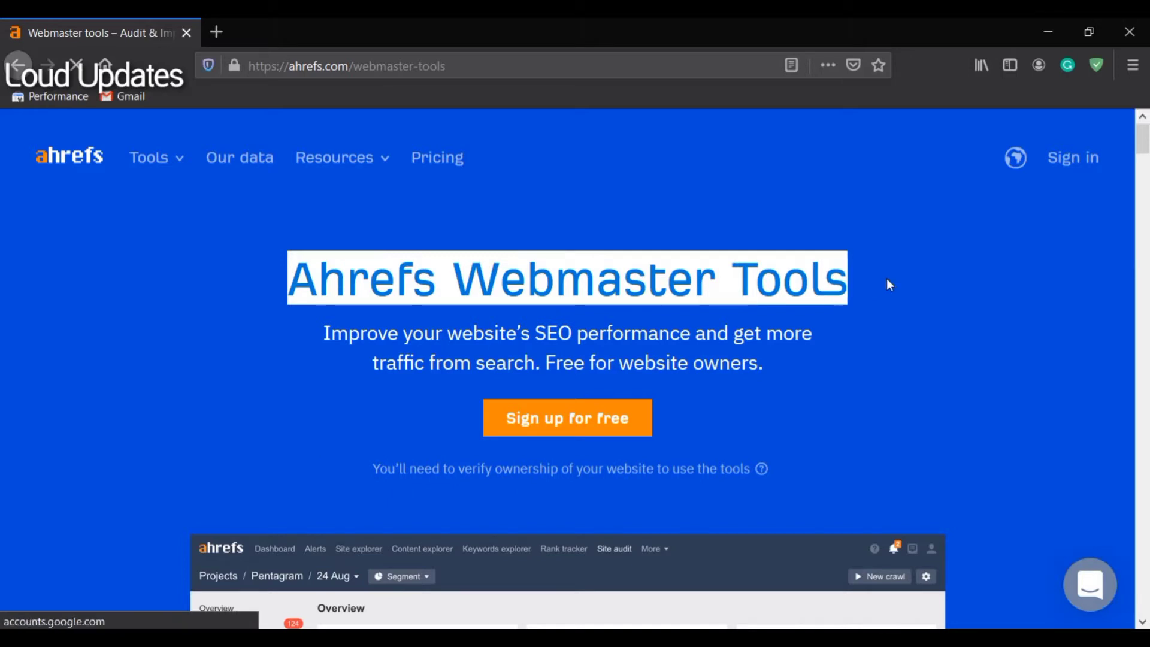
click(433, 346)
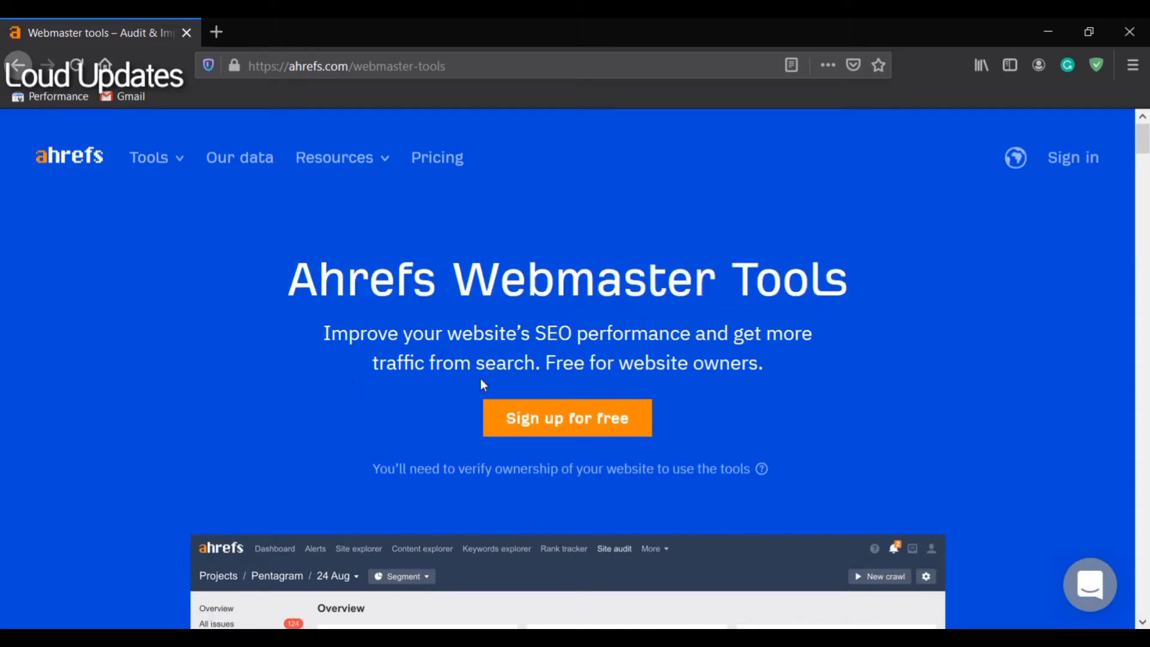
click(793, 365)
scroll(671, 444, down, 3)
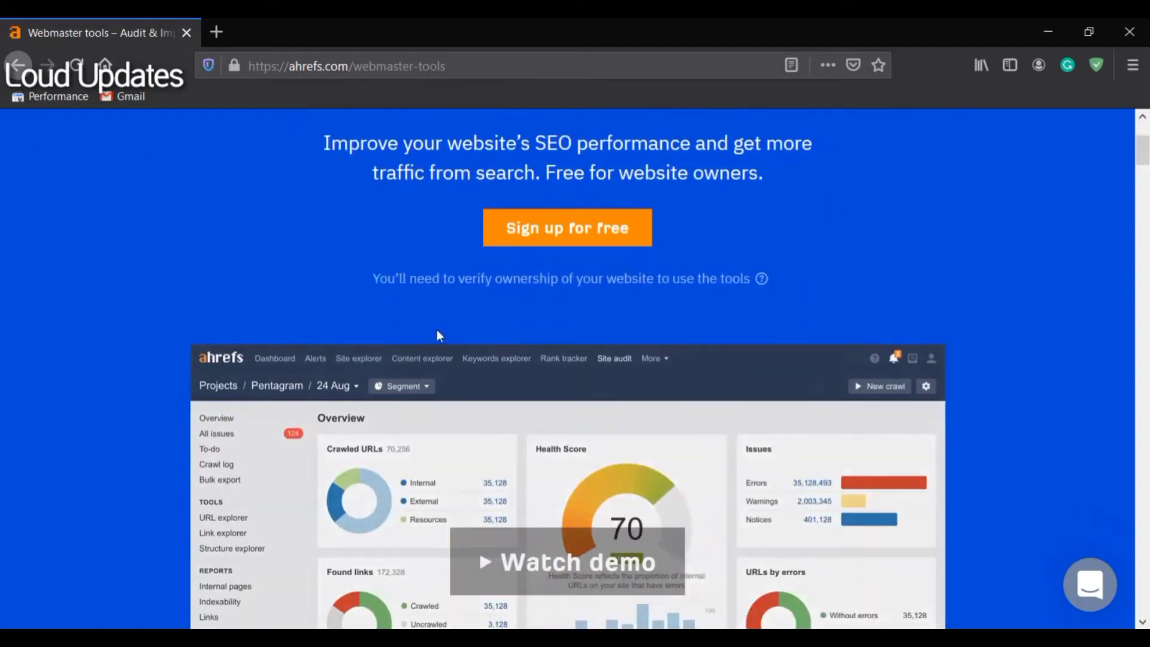
drag(372, 279, 664, 280)
click(664, 281)
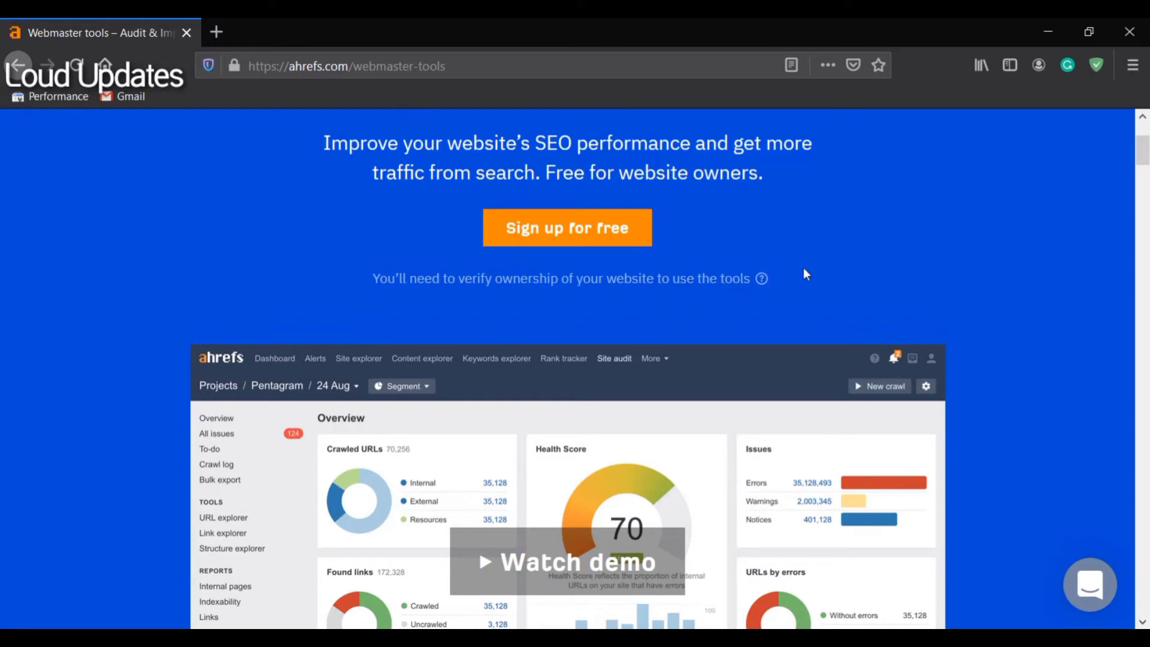
drag(387, 279, 587, 293)
click(587, 293)
scroll(587, 293, down, 1)
scroll(587, 296, down, 8)
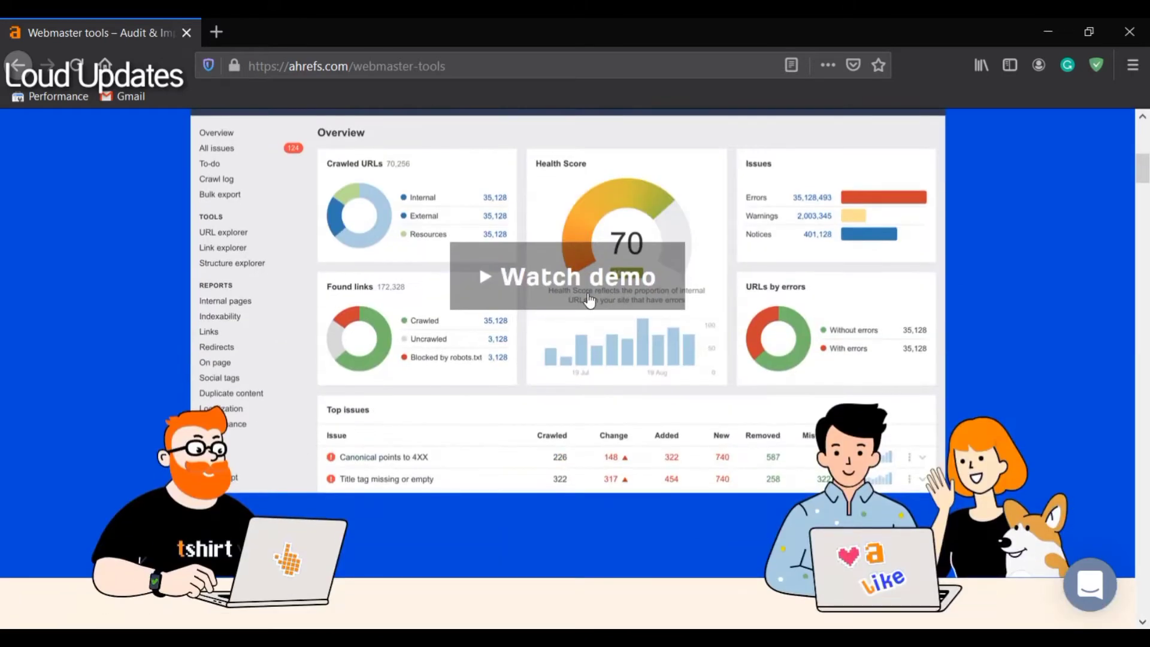
scroll(514, 278, up, 3)
scroll(590, 236, down, 7)
scroll(590, 235, down, 2)
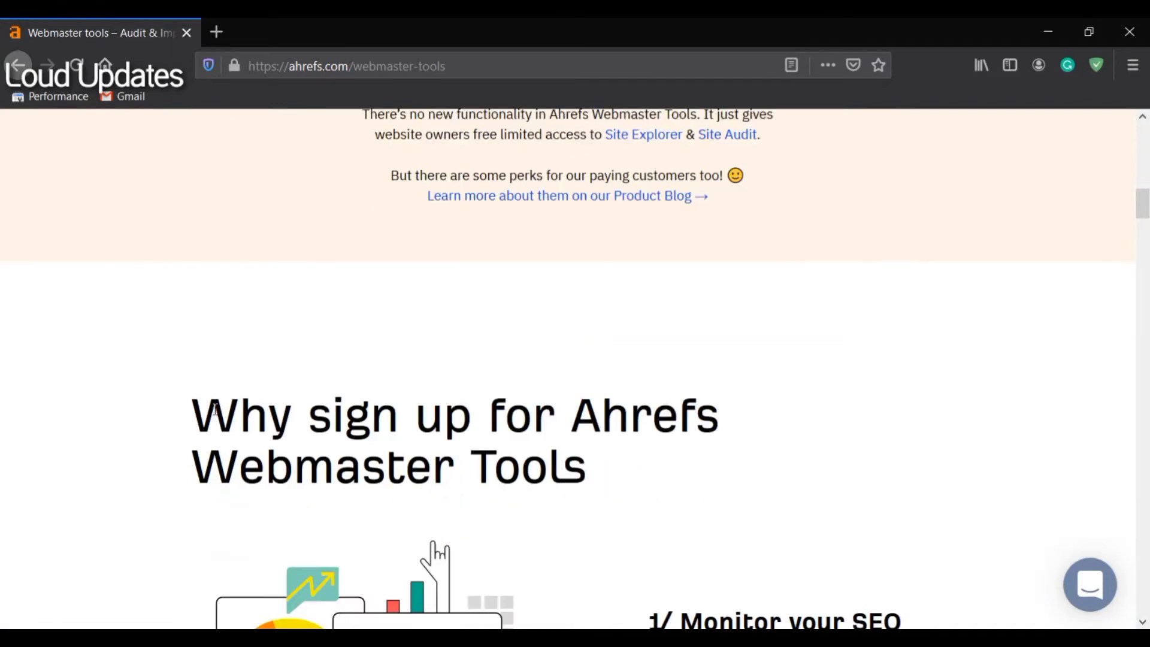
Step: Review the "Monitor your SEO health" points under the reasons to sign up for Ahrefs Webmaster Tools
drag(190, 414, 627, 480)
click(612, 468)
scroll(619, 441, down, 7)
scroll(671, 318, up, 1)
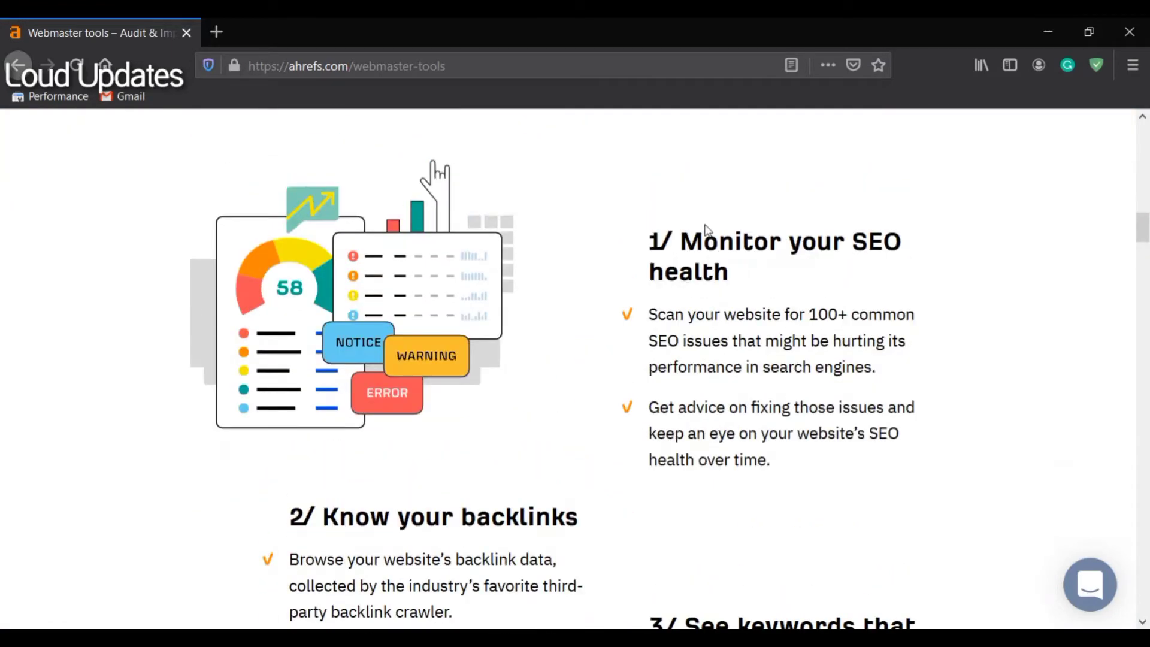
drag(656, 317, 688, 318)
click(813, 318)
drag(732, 367, 874, 367)
click(888, 378)
drag(815, 315, 890, 390)
click(889, 390)
drag(649, 407, 837, 441)
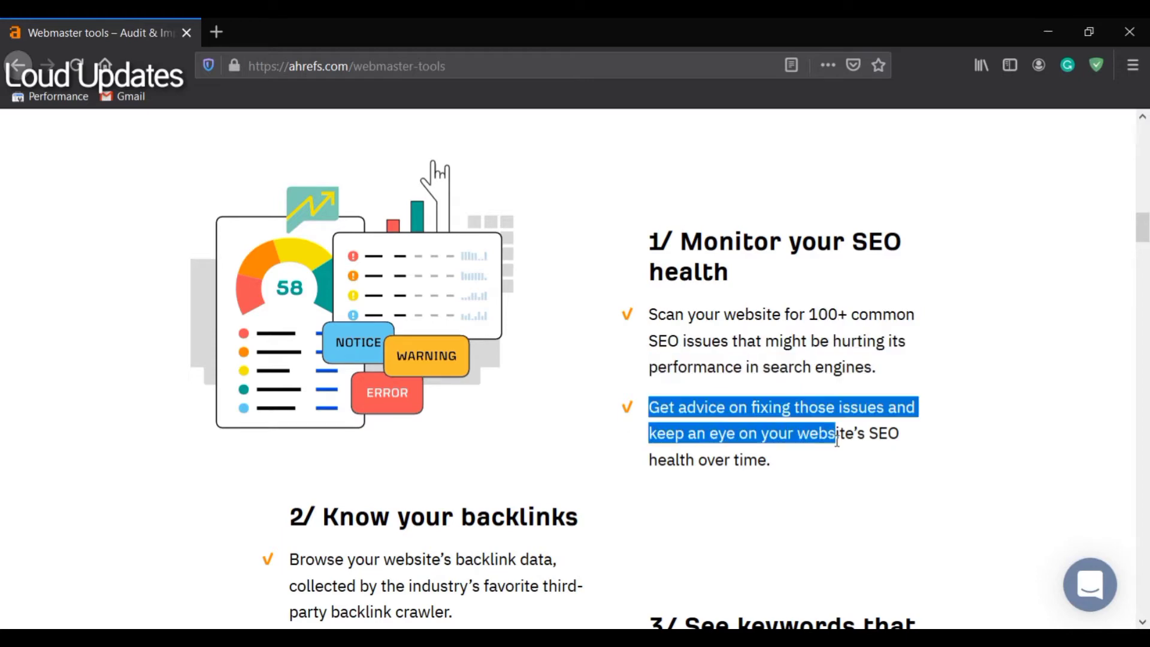
click(838, 442)
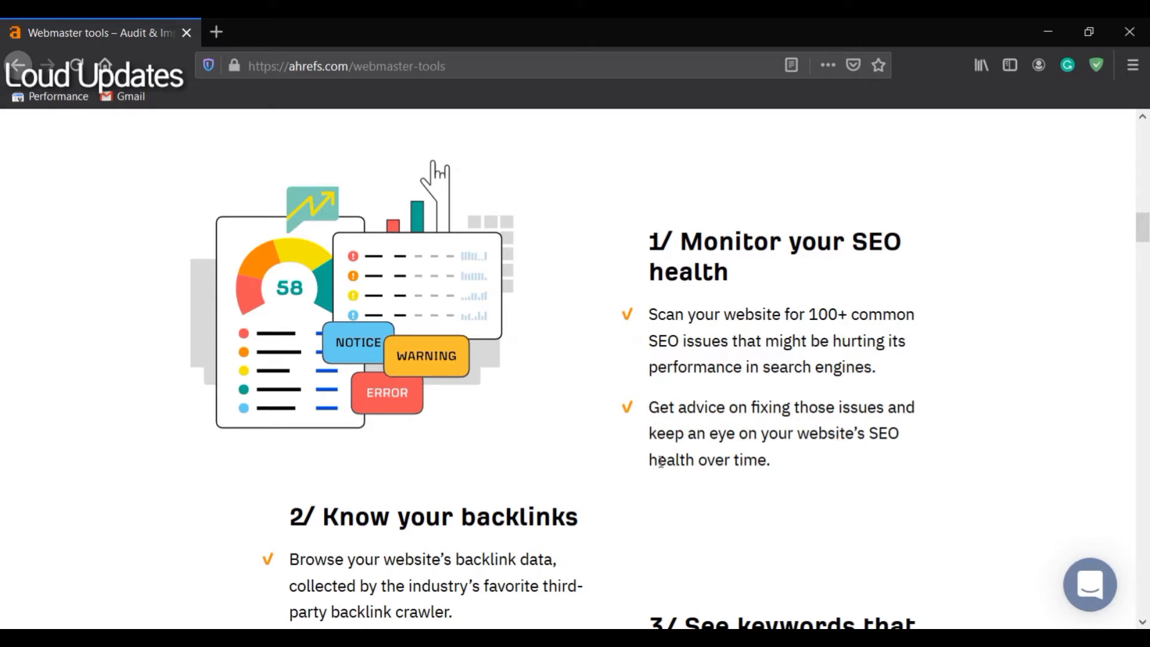
drag(658, 461, 758, 462)
click(820, 472)
Step: Read the "Know your backlinks" section on backlink data and link profile insights
scroll(617, 426, down, 3)
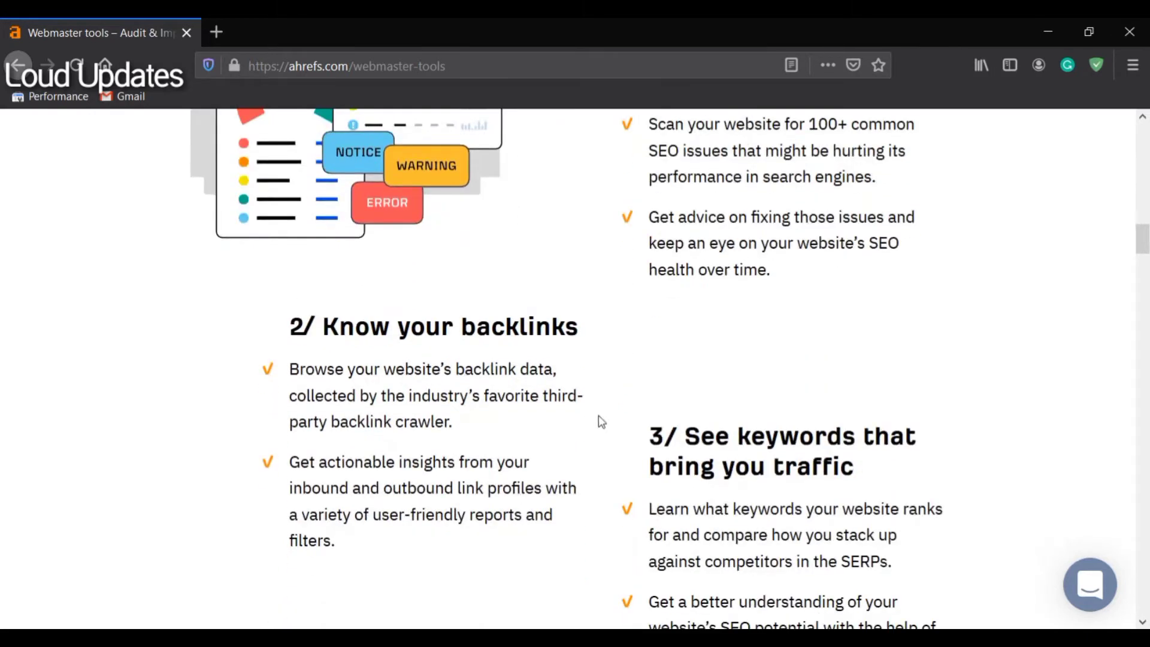
drag(323, 327, 428, 337)
click(428, 336)
drag(291, 376, 368, 391)
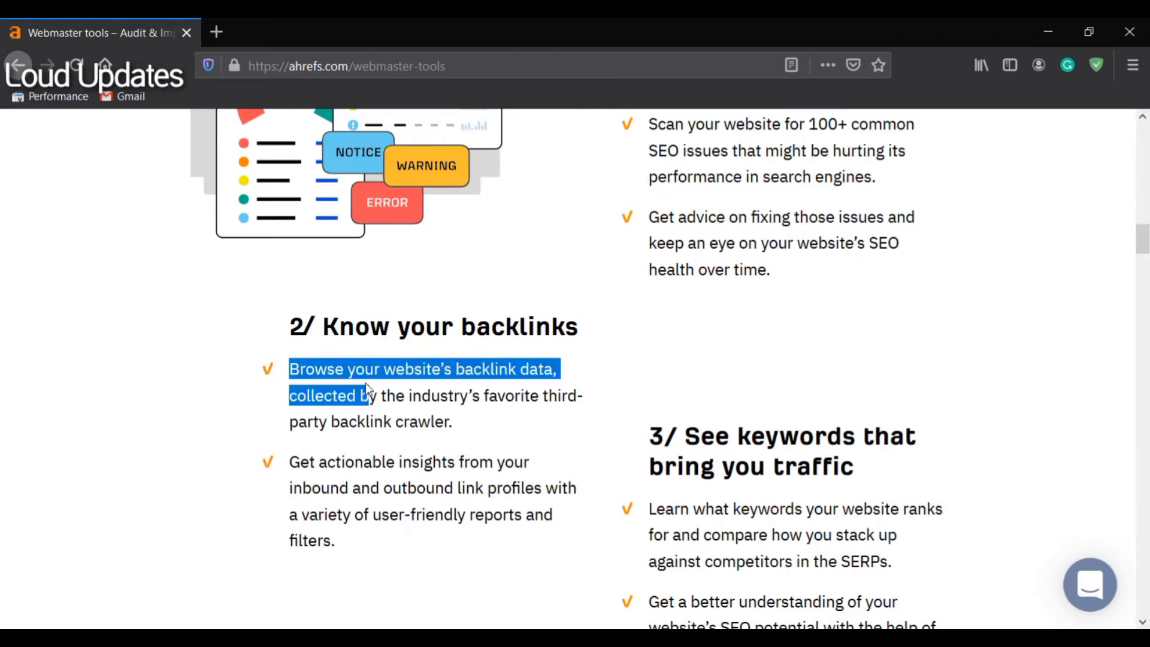
click(335, 393)
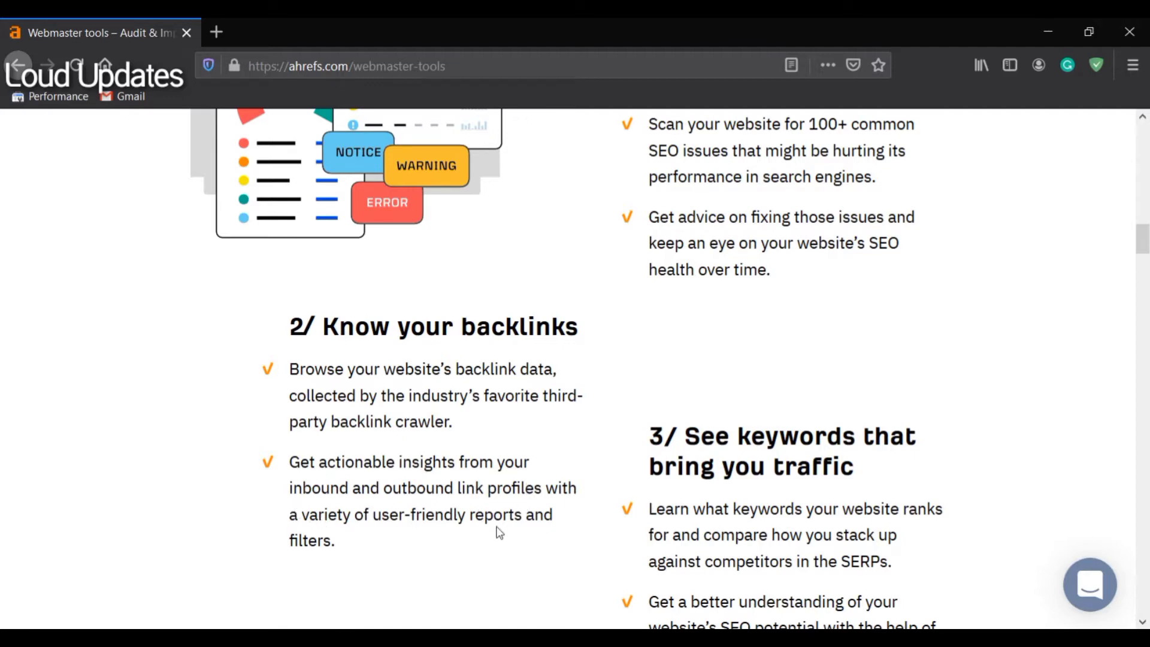
Step: Examine the "See keywords that bring you traffic" section, covering keyword rankings and SEO metrics
scroll(609, 464, down, 3)
drag(678, 238, 857, 247)
click(892, 273)
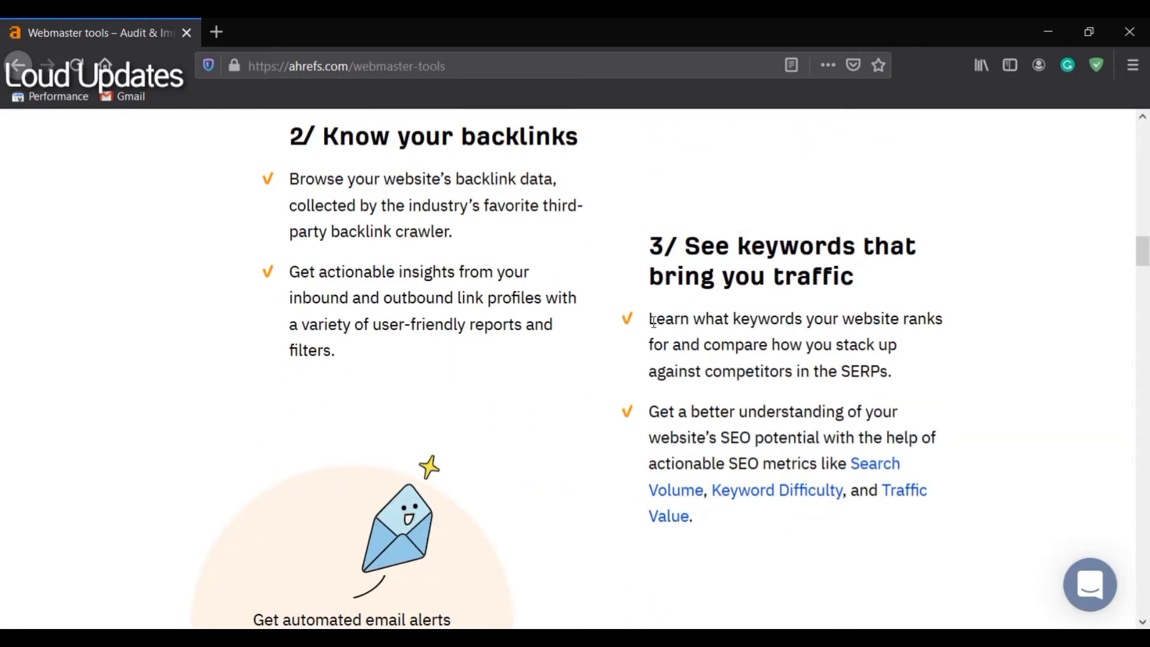
drag(654, 322, 877, 325)
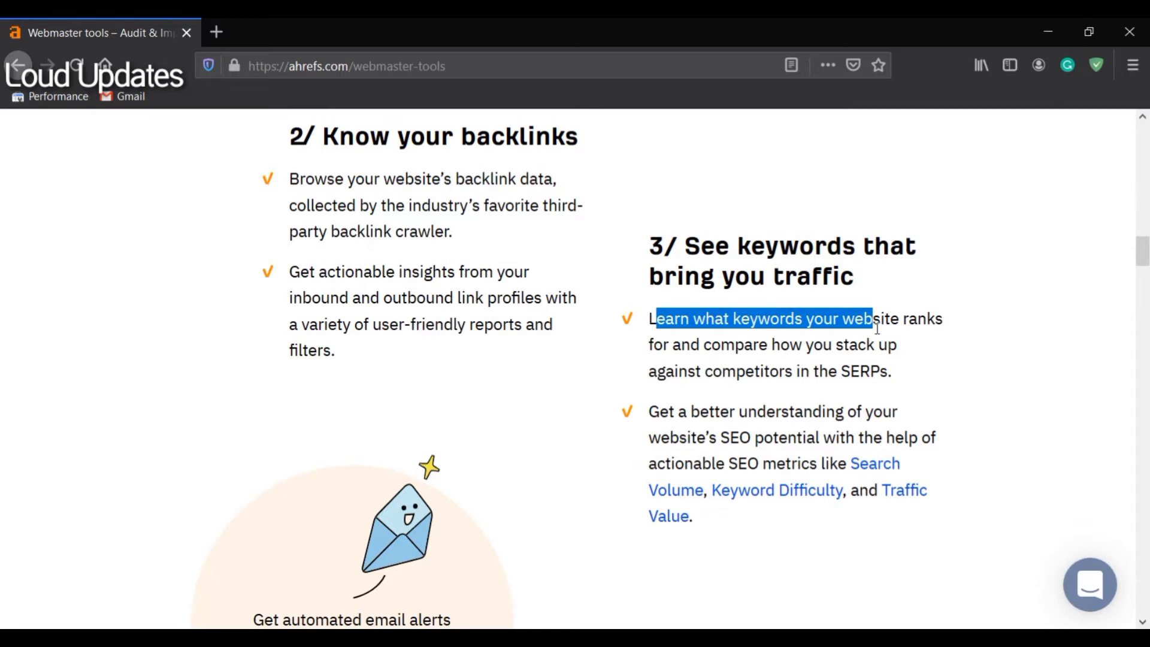
drag(877, 327, 896, 383)
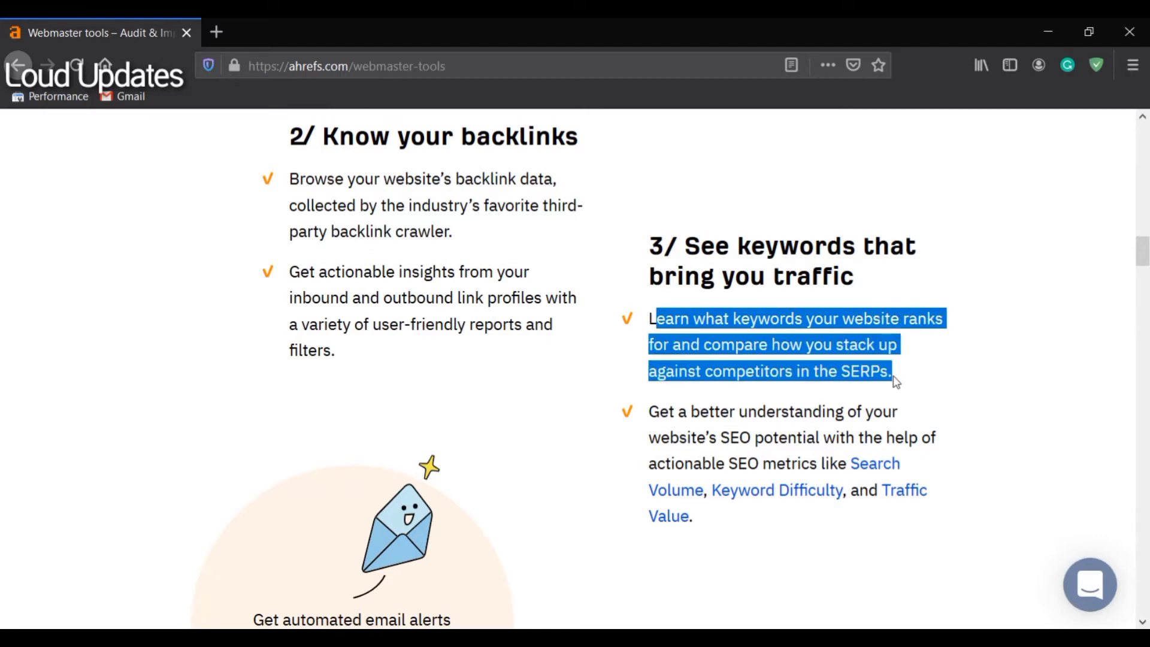
click(926, 386)
drag(694, 318, 881, 370)
click(851, 336)
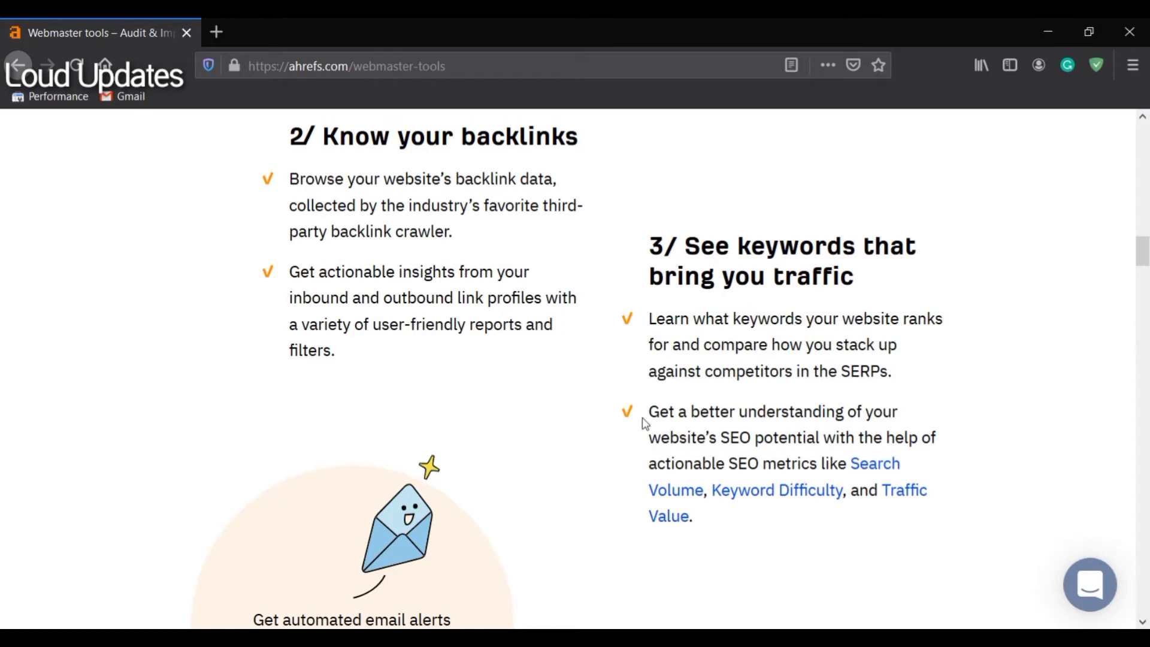
drag(646, 419, 893, 439)
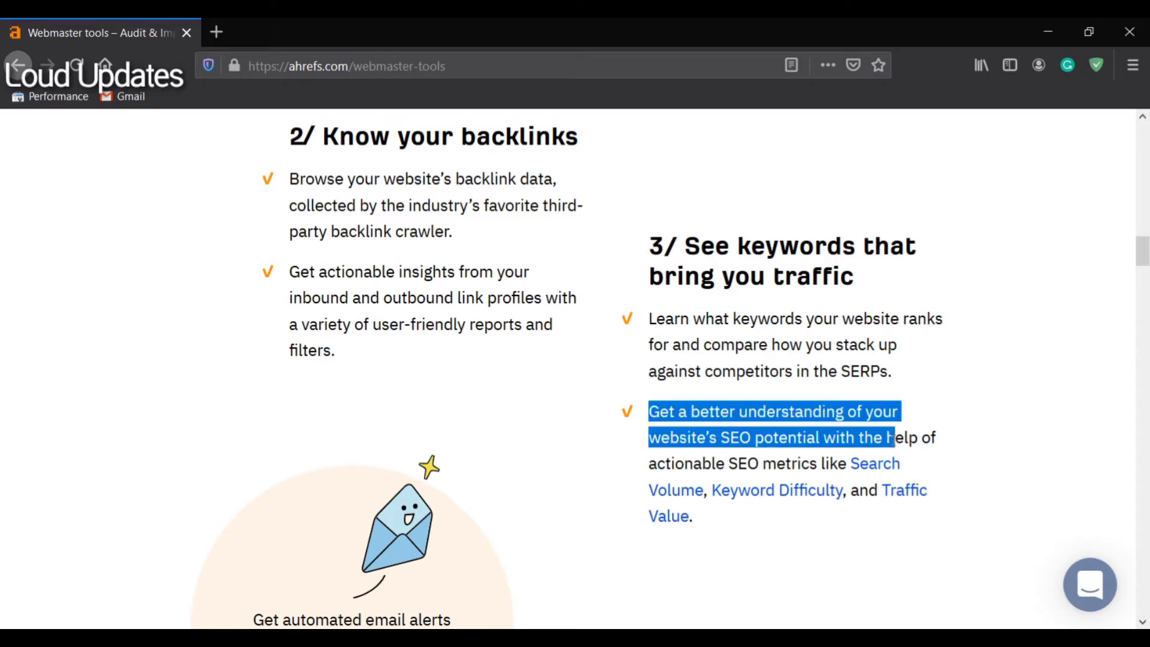
click(894, 439)
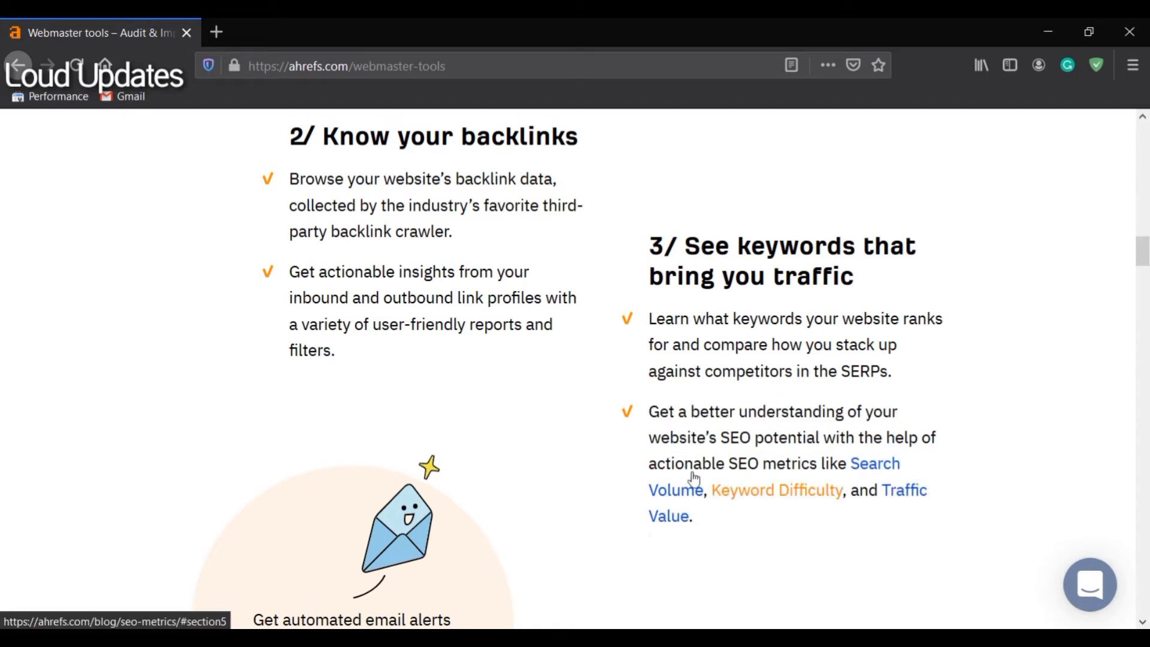
Step: Read the introduction of the "Filling the gaps of Google Search Console" section
scroll(622, 444, down, 10)
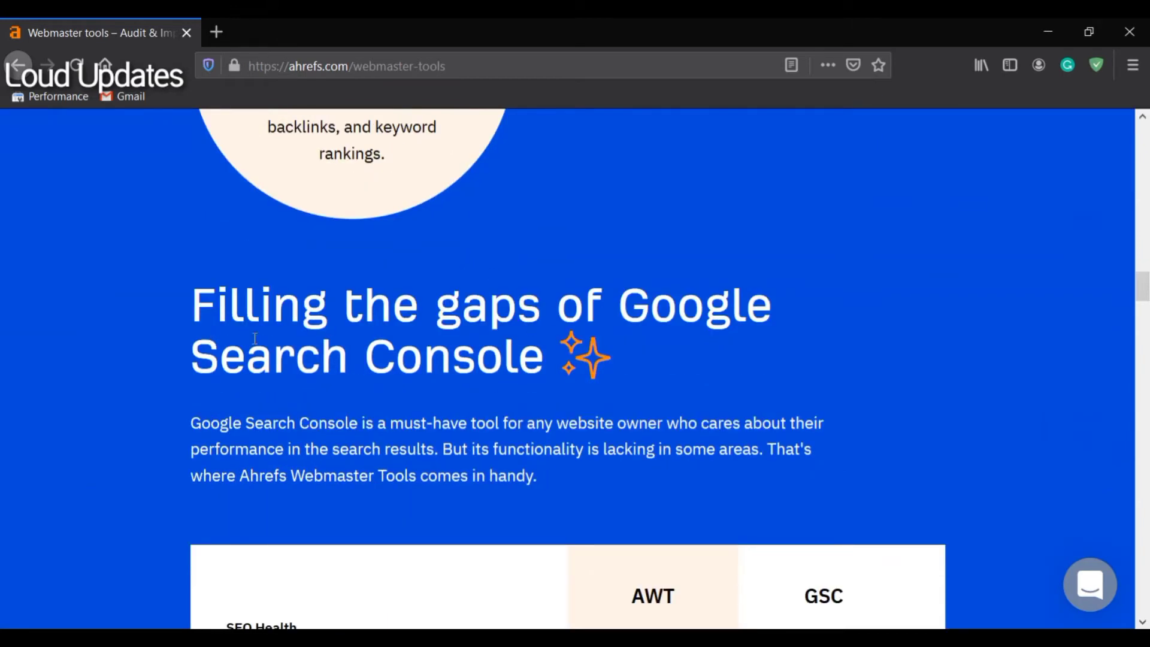
drag(173, 310, 512, 346)
click(380, 325)
drag(616, 309, 532, 366)
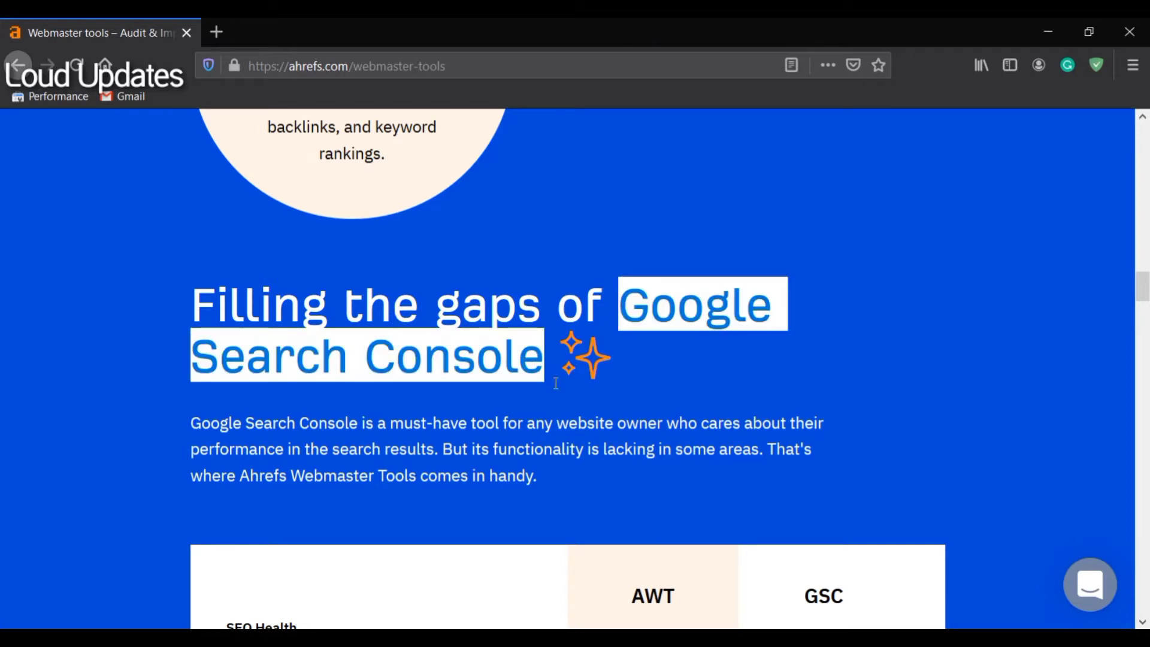
click(563, 400)
scroll(562, 366, down, 3)
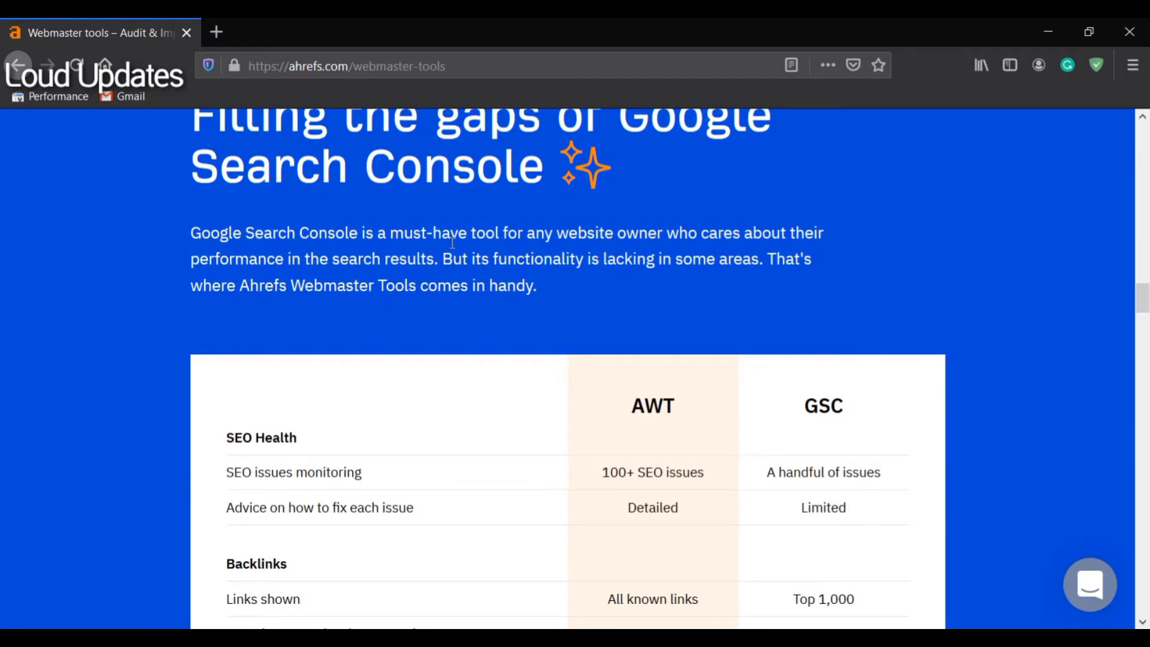
drag(452, 243, 544, 242)
click(497, 275)
Step: Compare AWT and GSC in the feature table across SEO health, backlinks, and search traffic and keywords
scroll(509, 300, down, 3)
drag(219, 283, 364, 303)
drag(604, 282, 675, 282)
drag(627, 318, 666, 319)
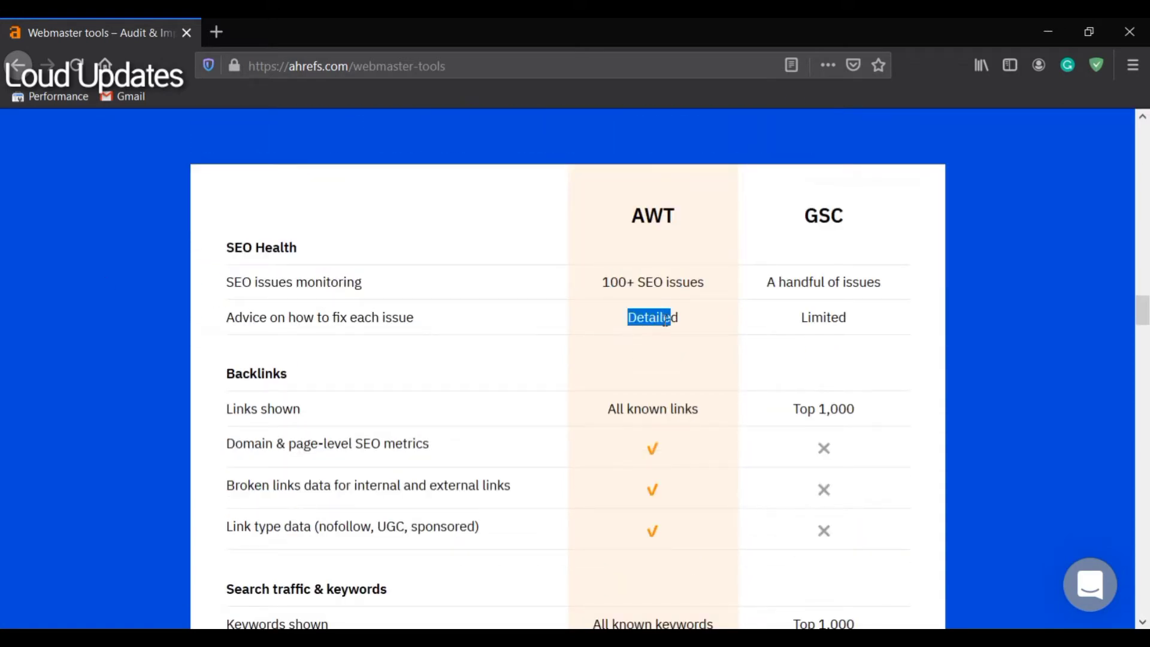
drag(617, 410, 669, 562)
click(674, 533)
scroll(673, 508, down, 1)
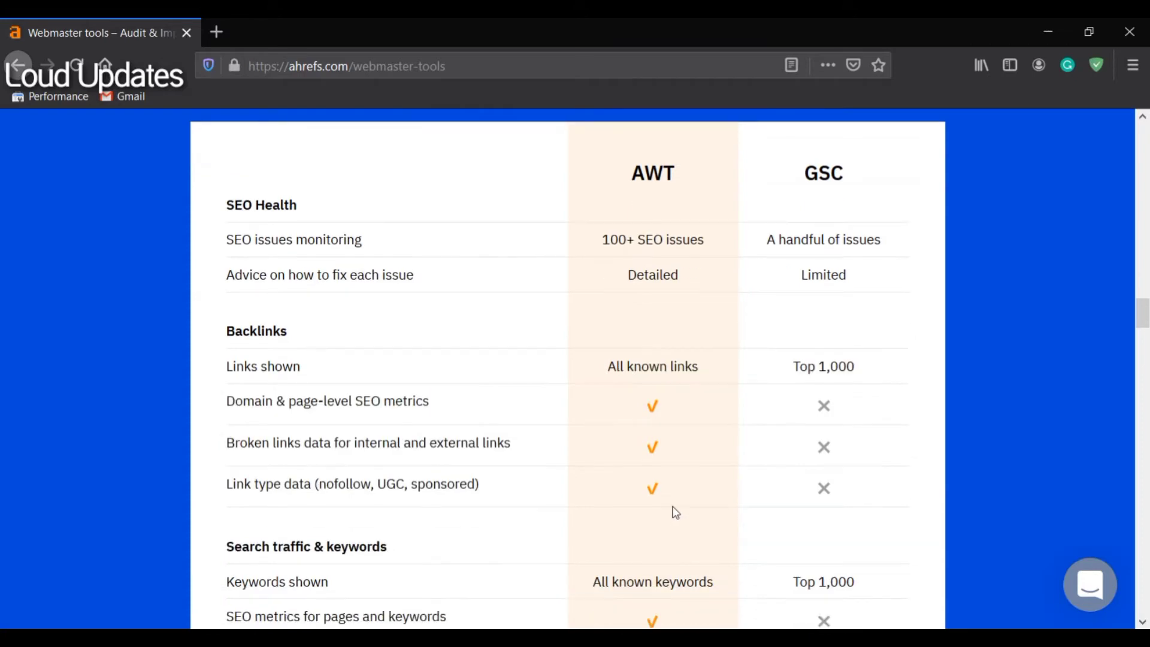
scroll(113, 295, down, 7)
scroll(213, 411, up, 6)
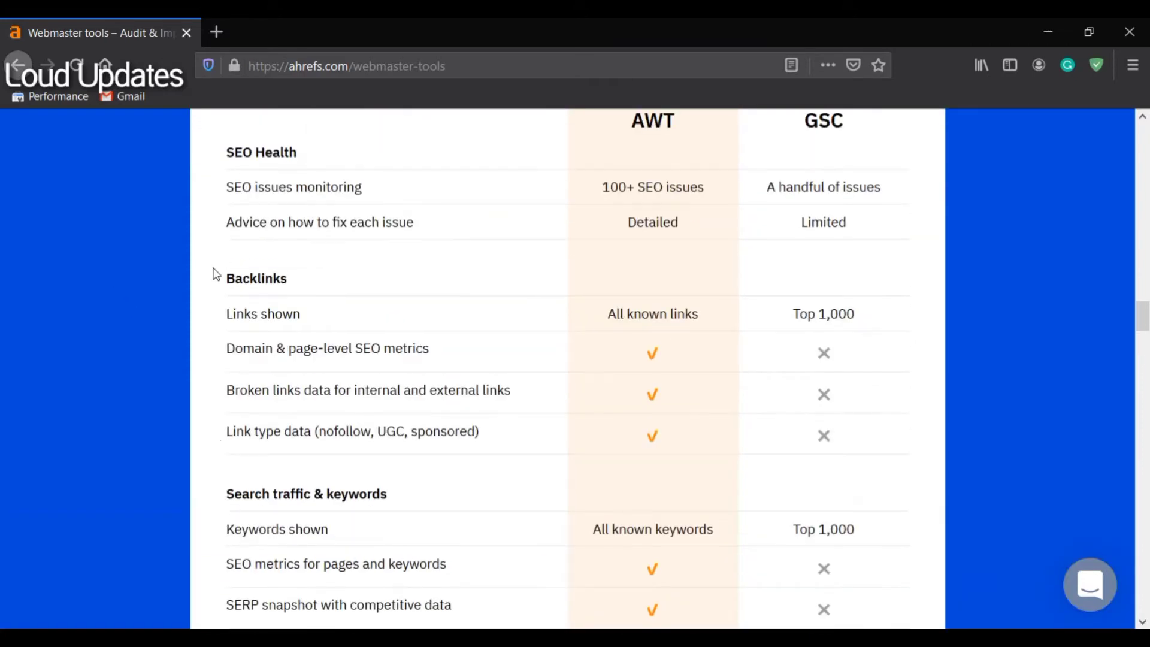
drag(225, 307, 473, 359)
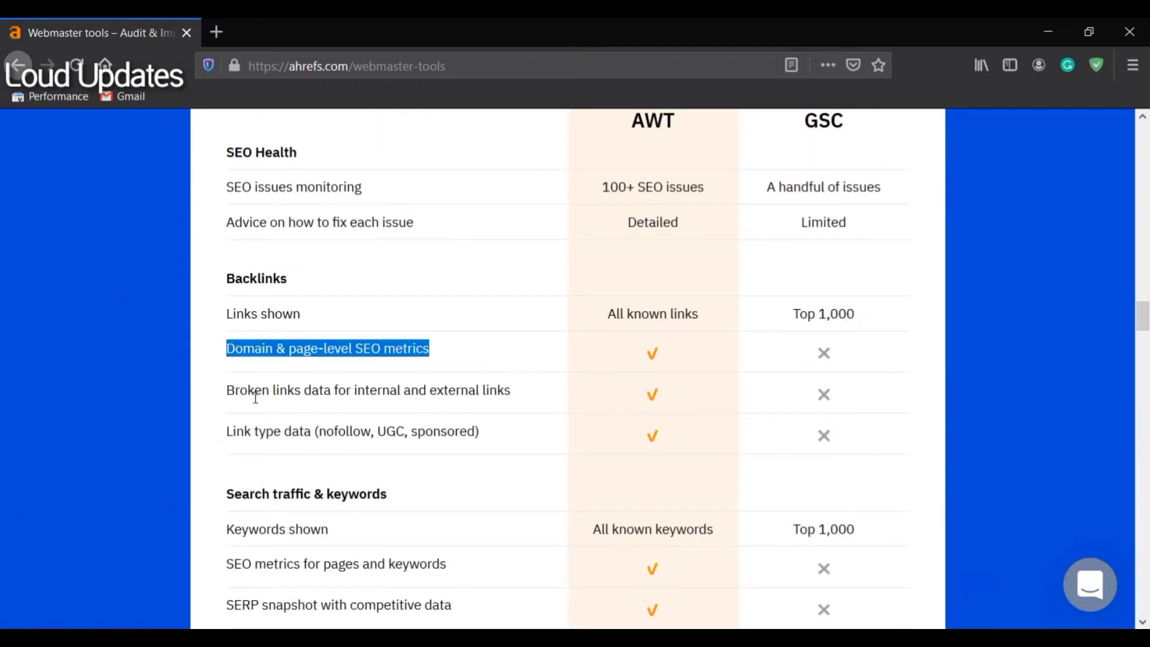
click(259, 424)
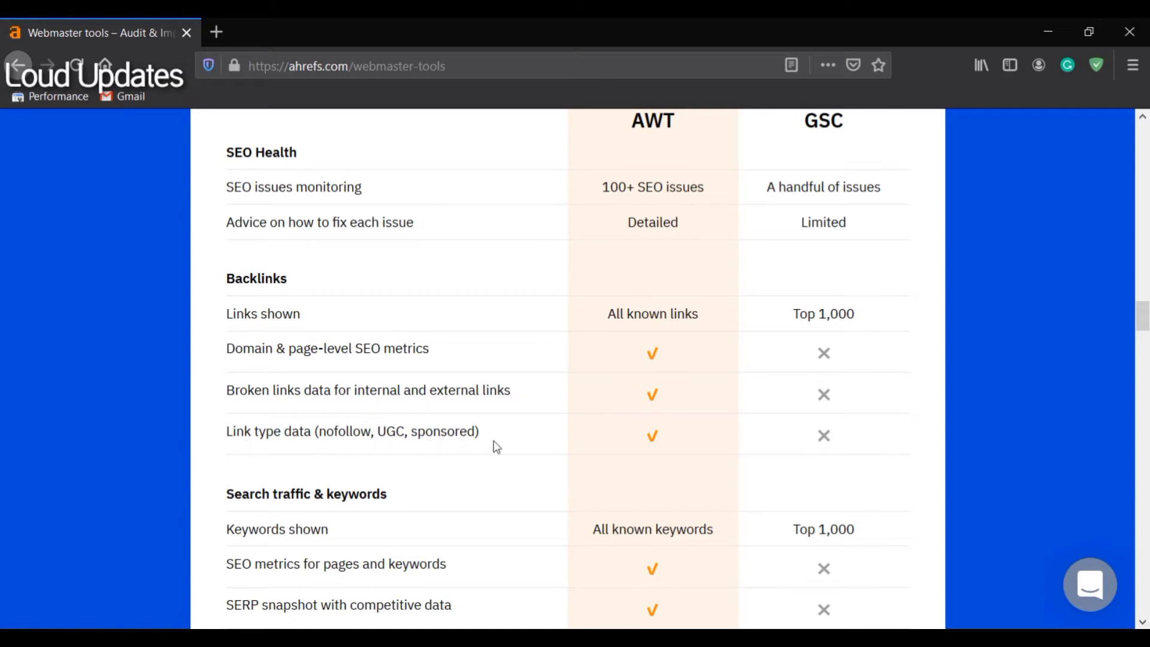
scroll(495, 440, down, 3)
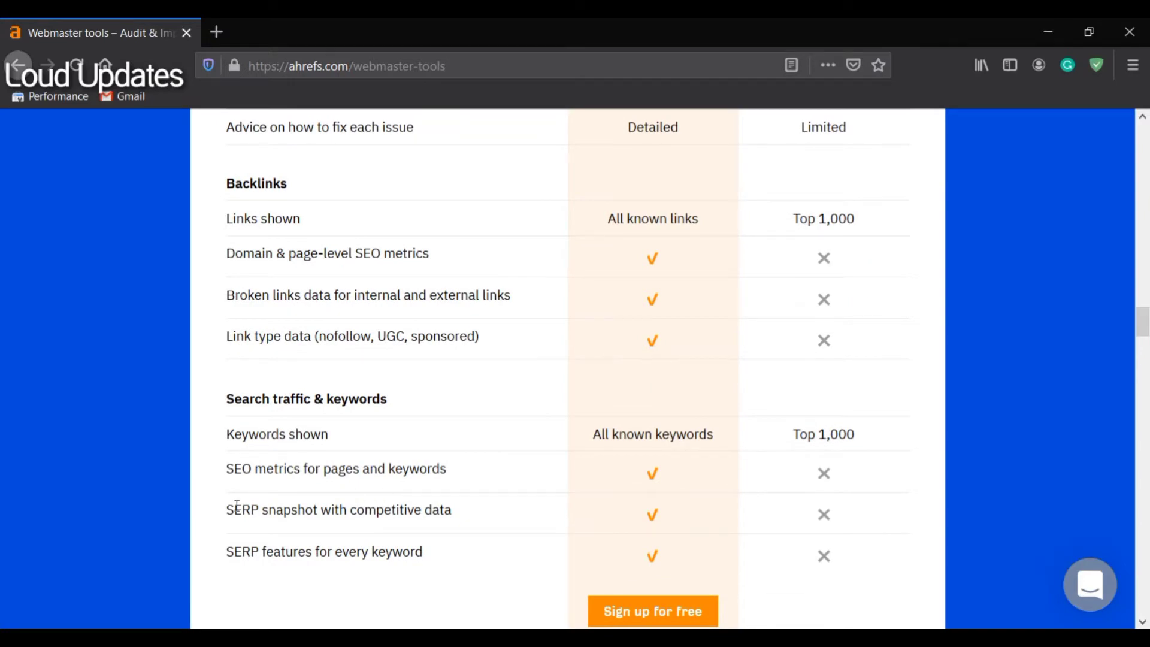
scroll(419, 512, down, 6)
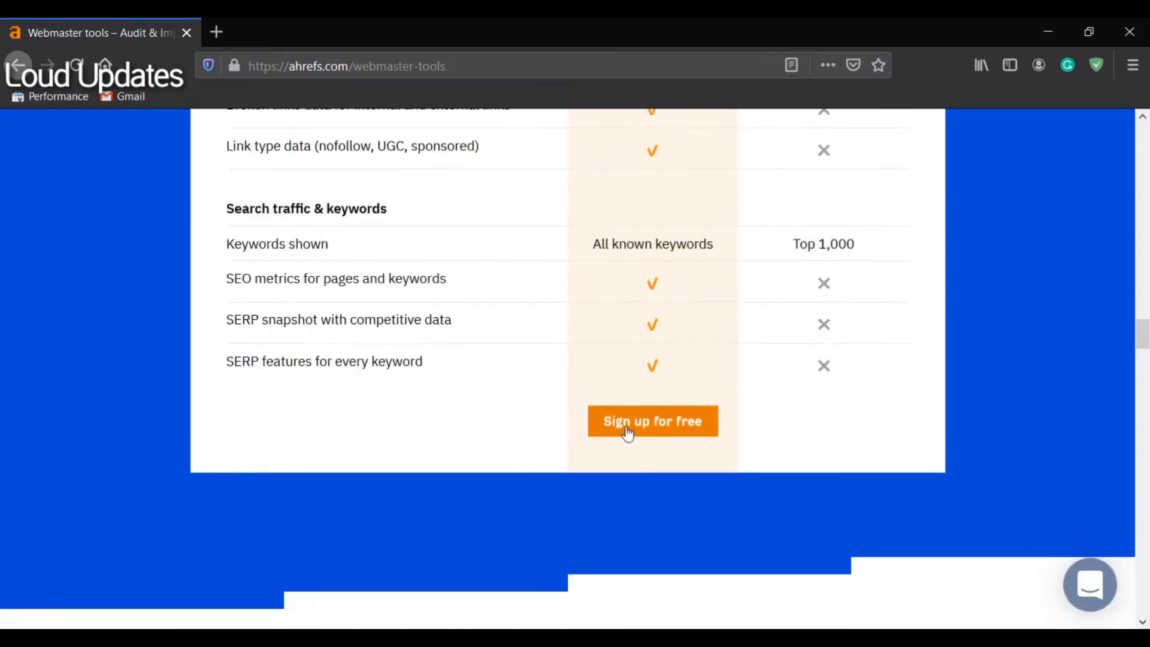
Step: Look over the page below the comparison table and find the "Why free?" section
scroll(719, 360, up, 15)
scroll(785, 397, down, 15)
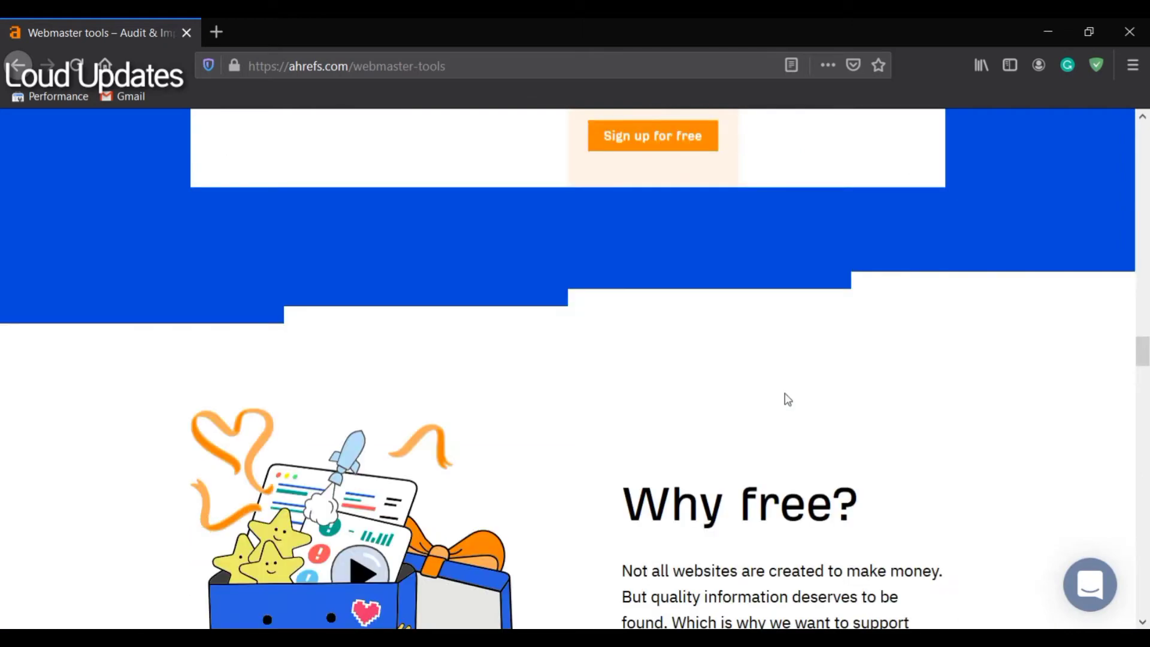
scroll(662, 390, down, 5)
scroll(659, 393, up, 4)
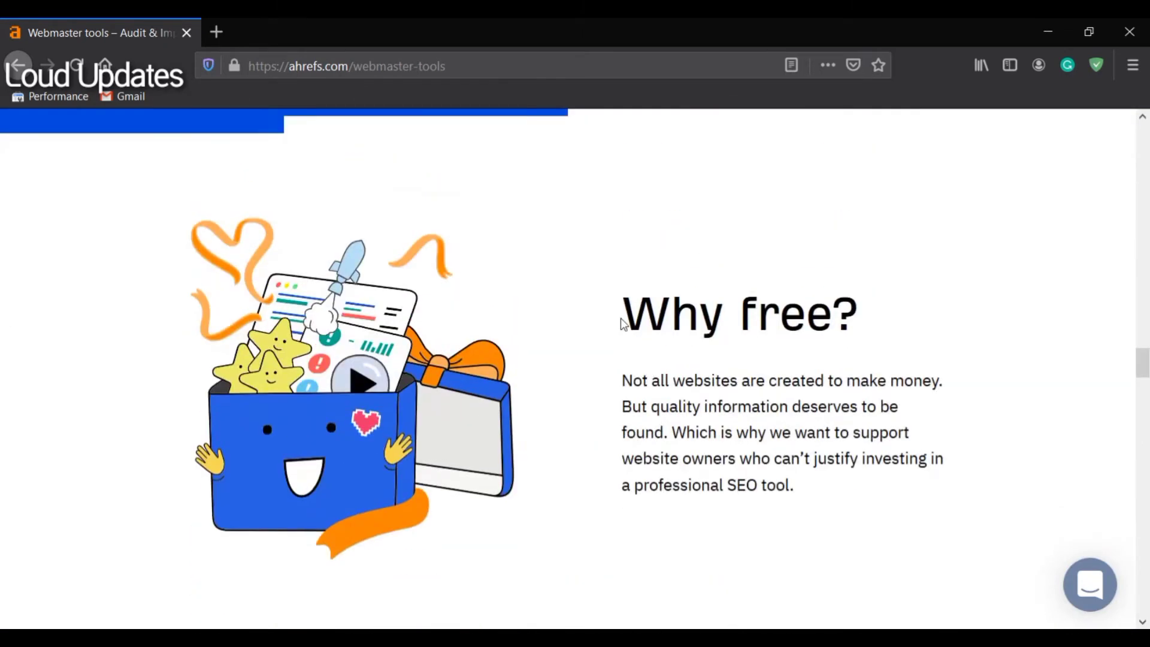
Step: Read the "Why free?" section explaining why the tools are offered at no cost
drag(623, 318, 837, 309)
click(770, 340)
drag(659, 496, 784, 496)
click(817, 497)
scroll(804, 448, down, 3)
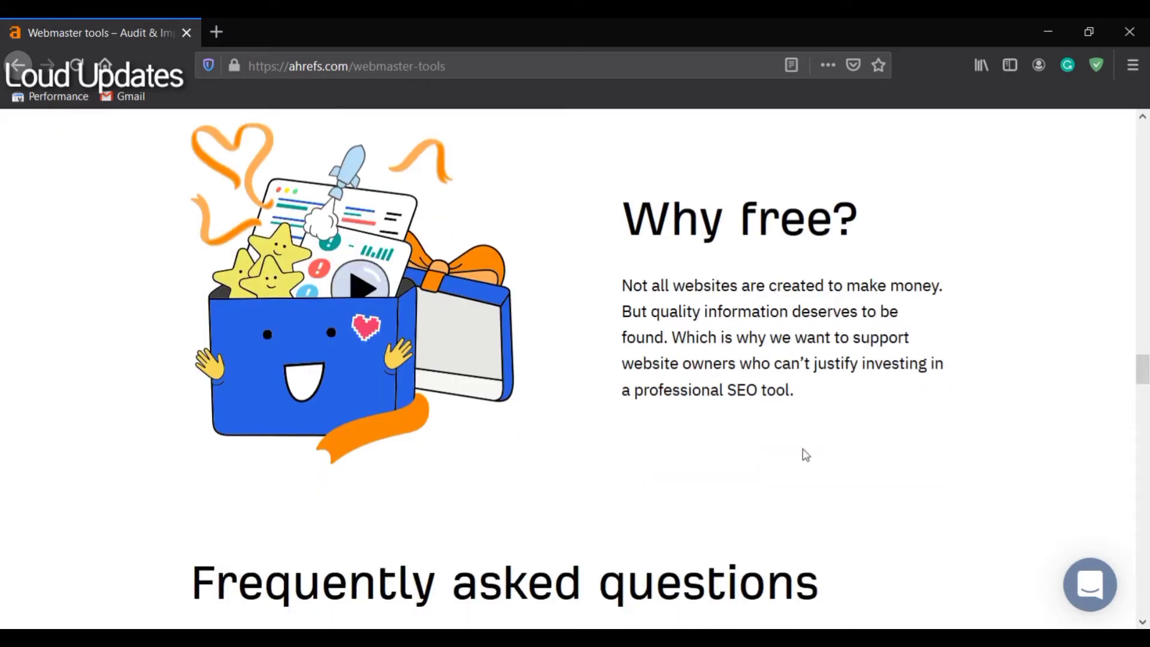
Step: Find the "Start using Ahrefs Webmaster Tools now!" form and sign up with a Google account
scroll(803, 449, down, 3)
drag(1145, 393, 1147, 513)
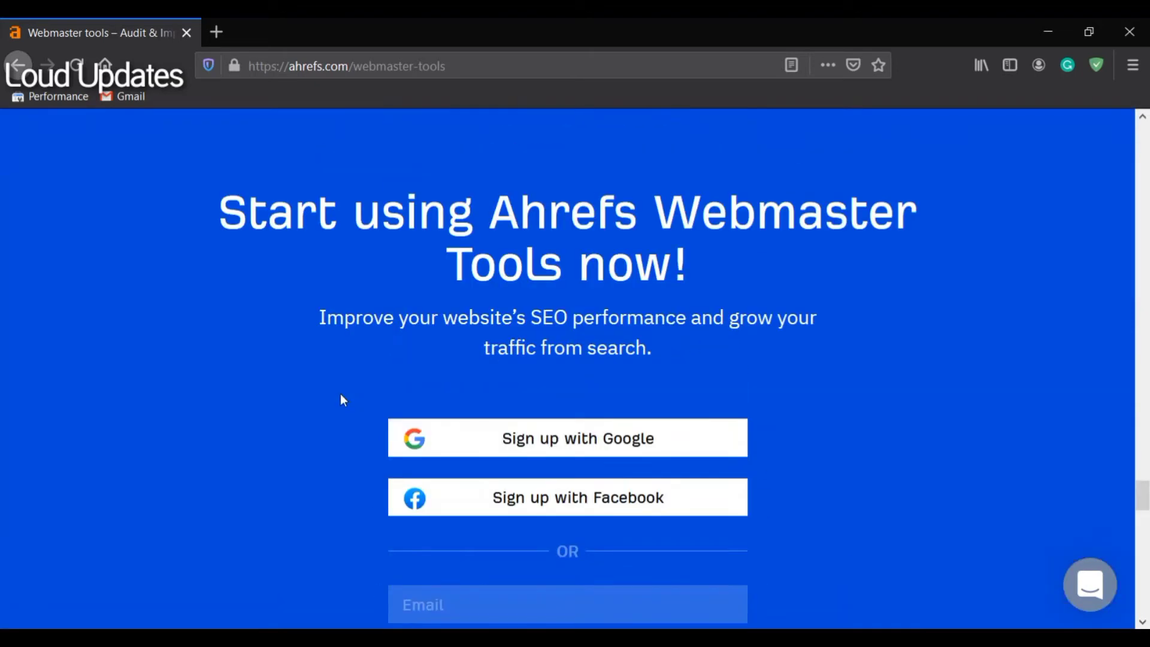
scroll(342, 400, down, 5)
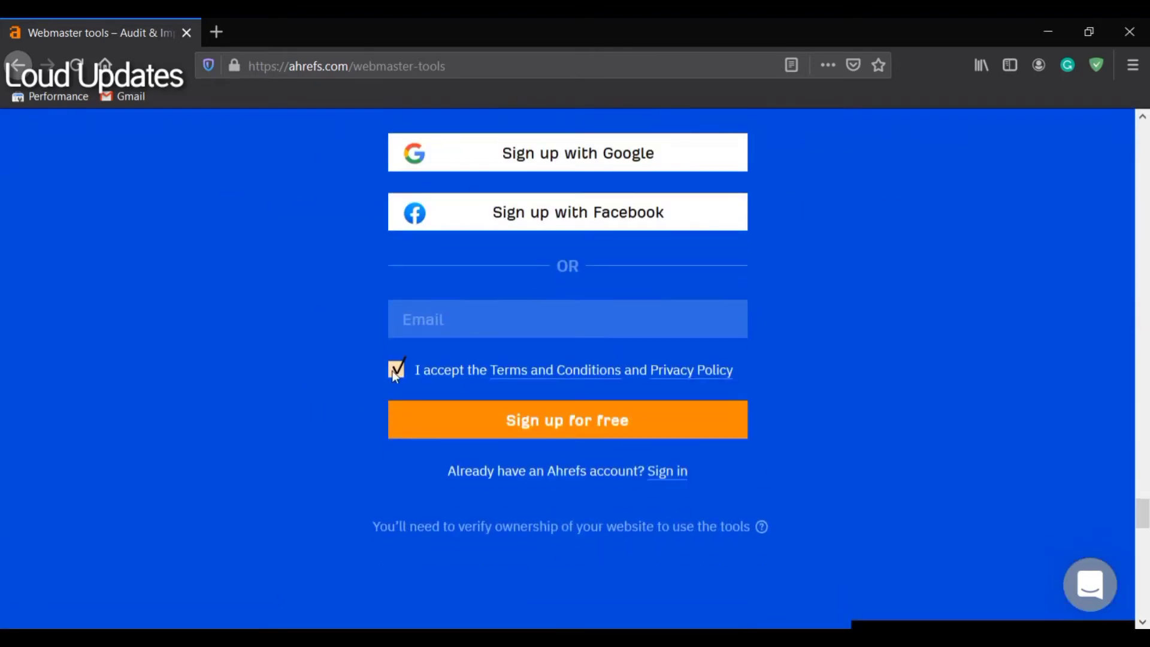
click(474, 318)
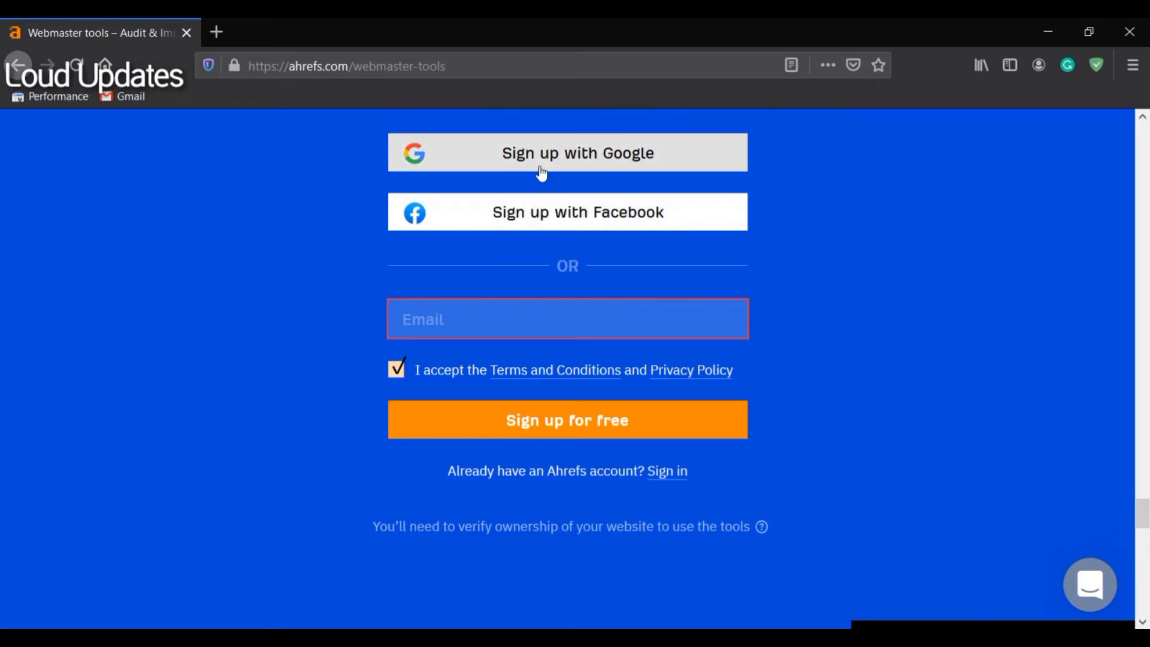
scroll(327, 324, up, 2)
click(327, 324)
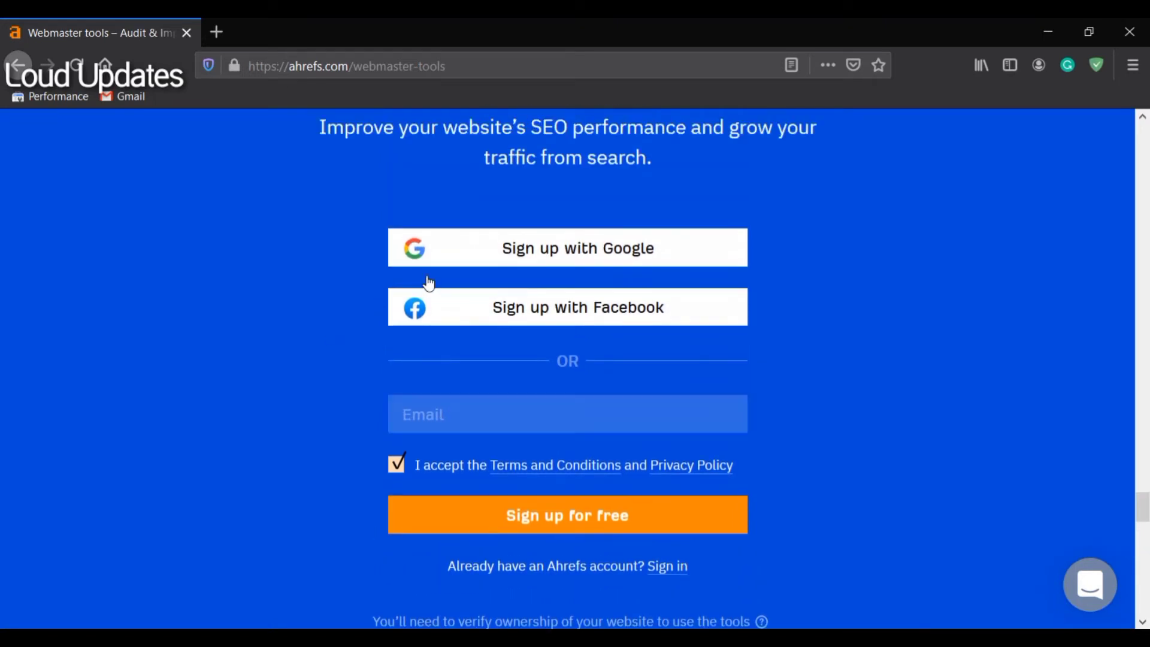
click(515, 250)
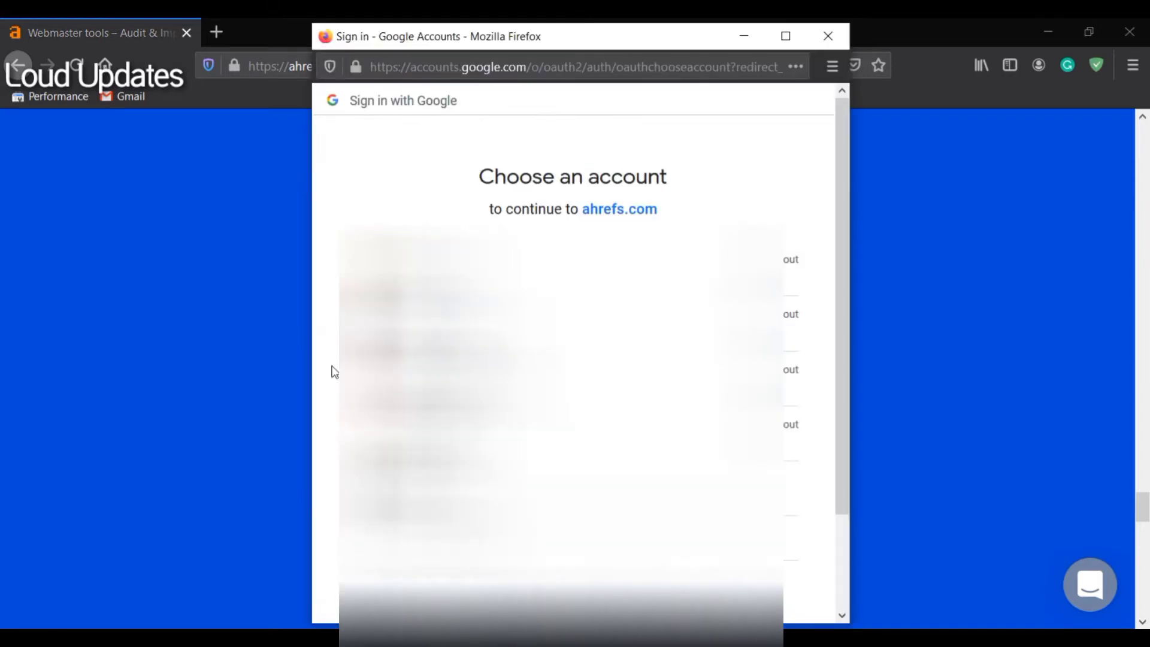
click(433, 483)
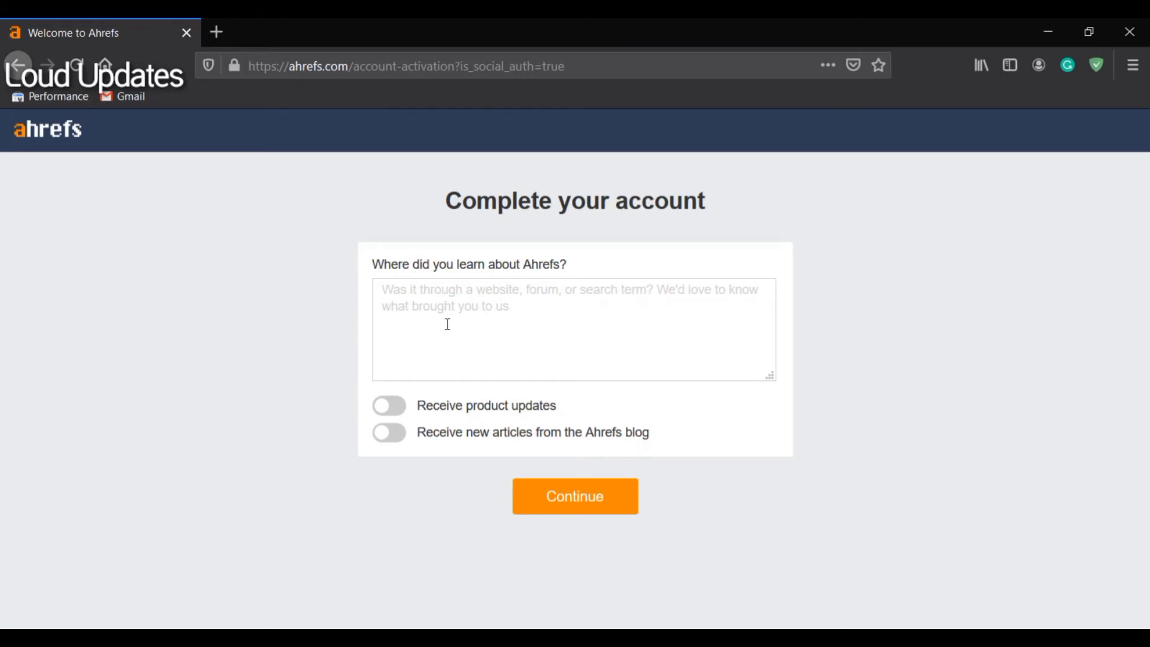
Step: Complete the account with "website" as where Ahrefs was learned about, and product updates and blog articles switched off
drag(372, 264, 599, 267)
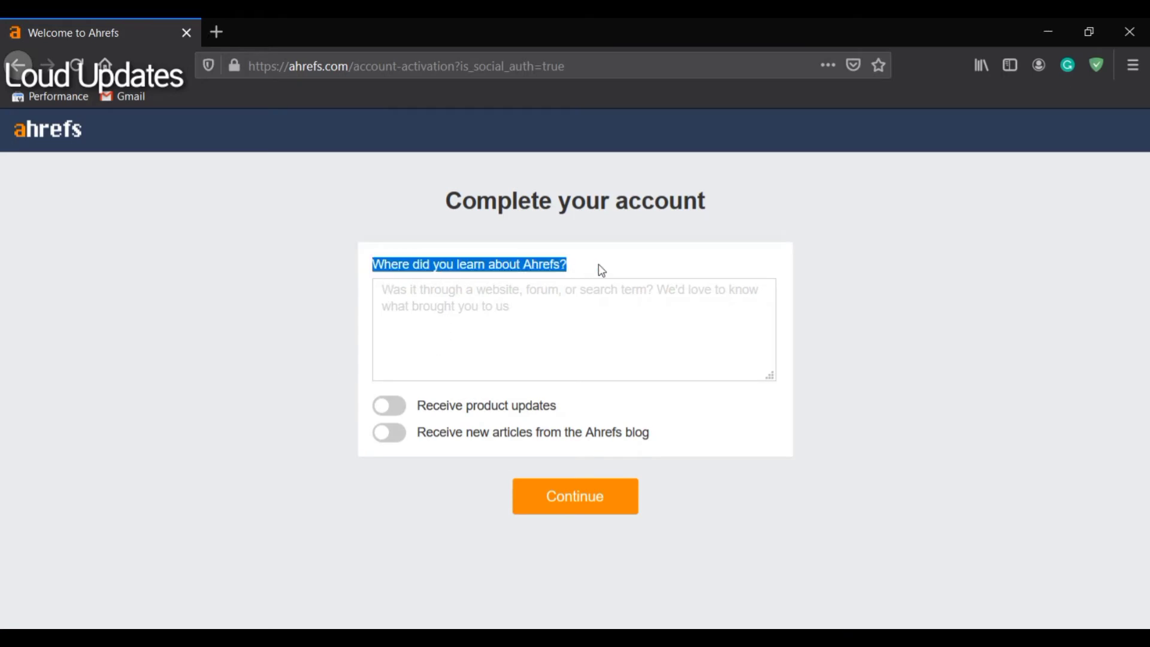
click(446, 300)
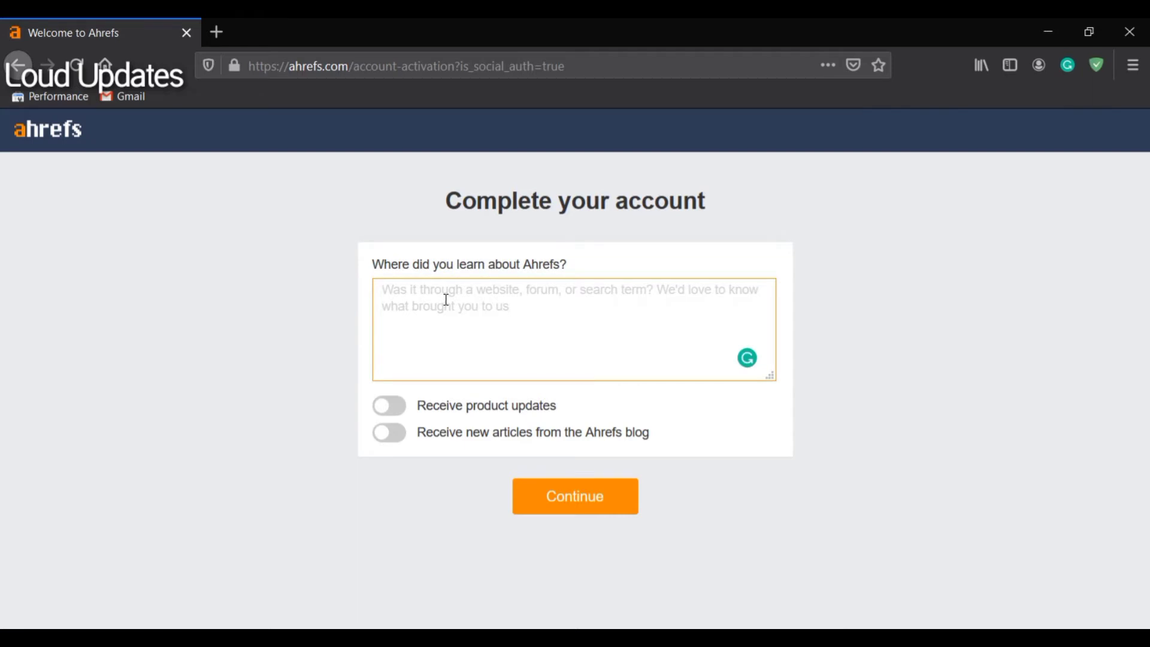
text(website)
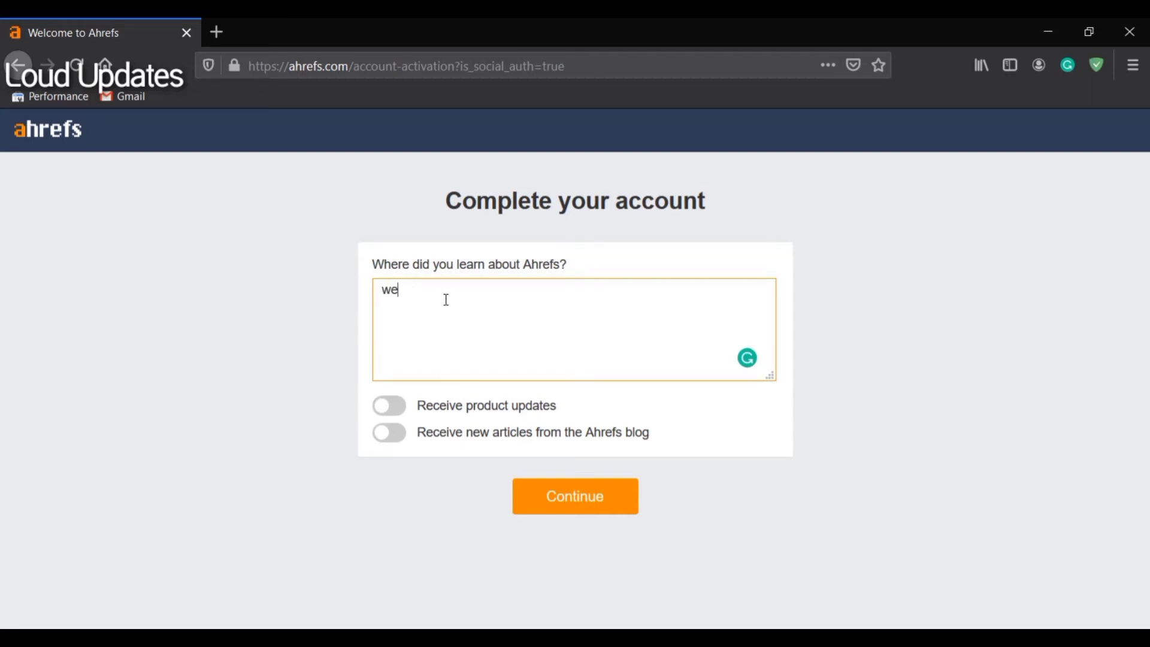
click(389, 406)
click(389, 406)
click(389, 435)
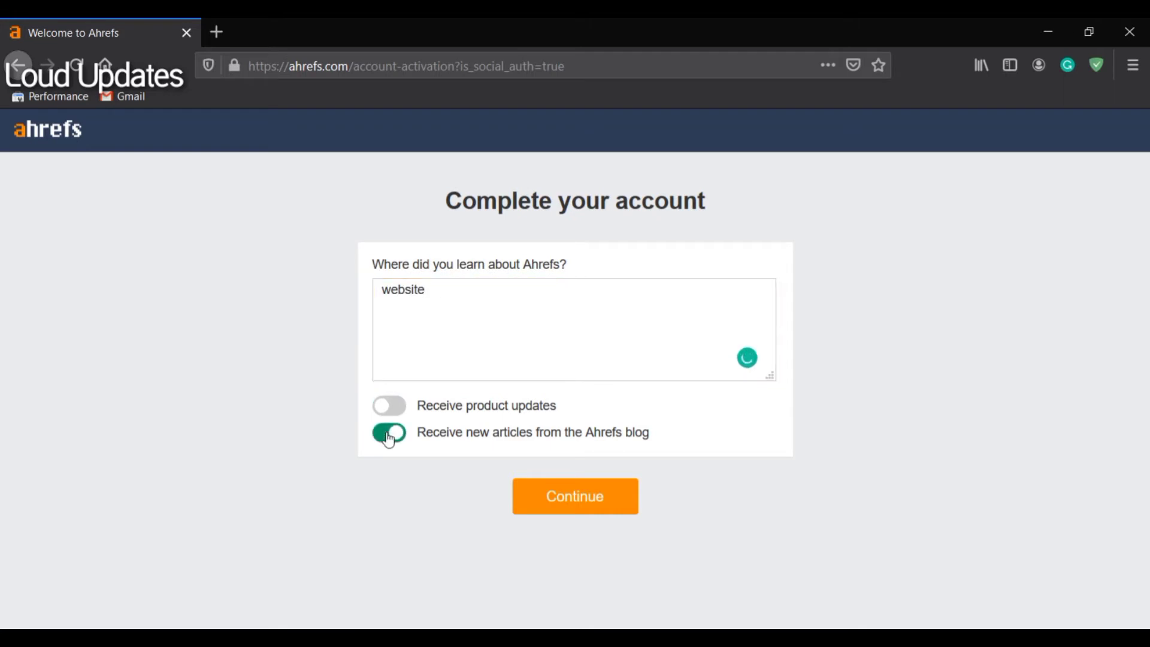
click(388, 437)
click(572, 505)
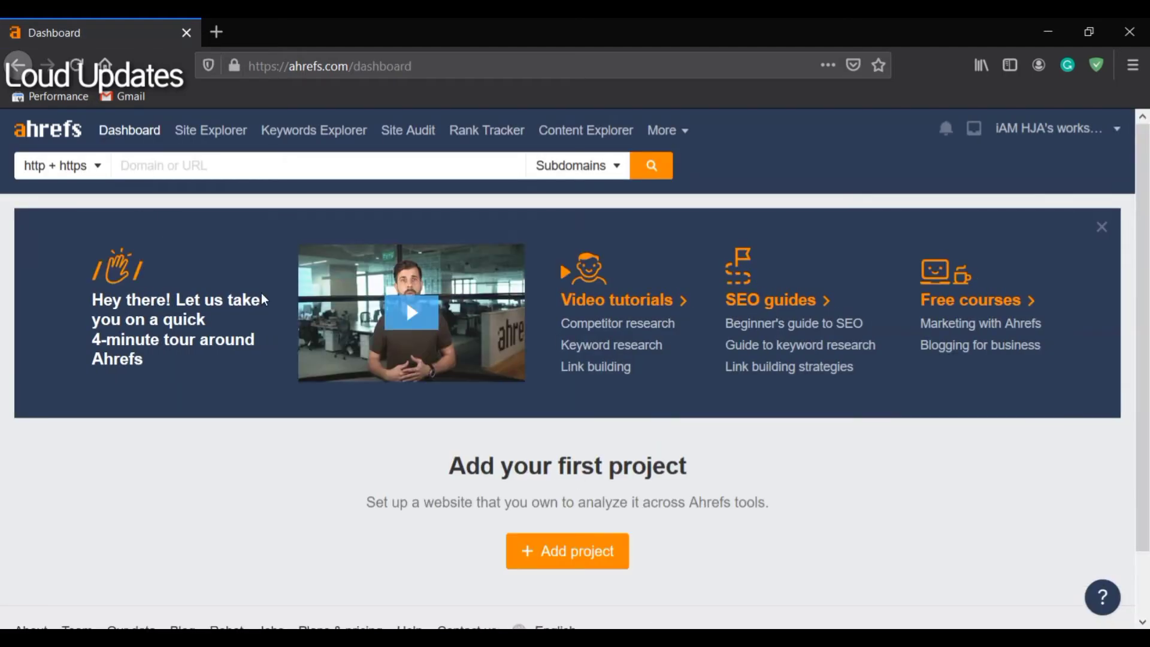
Step: Find the "Add your first project" section on the dashboard and start adding a project
scroll(267, 302, down, 2)
drag(451, 398, 602, 404)
click(621, 412)
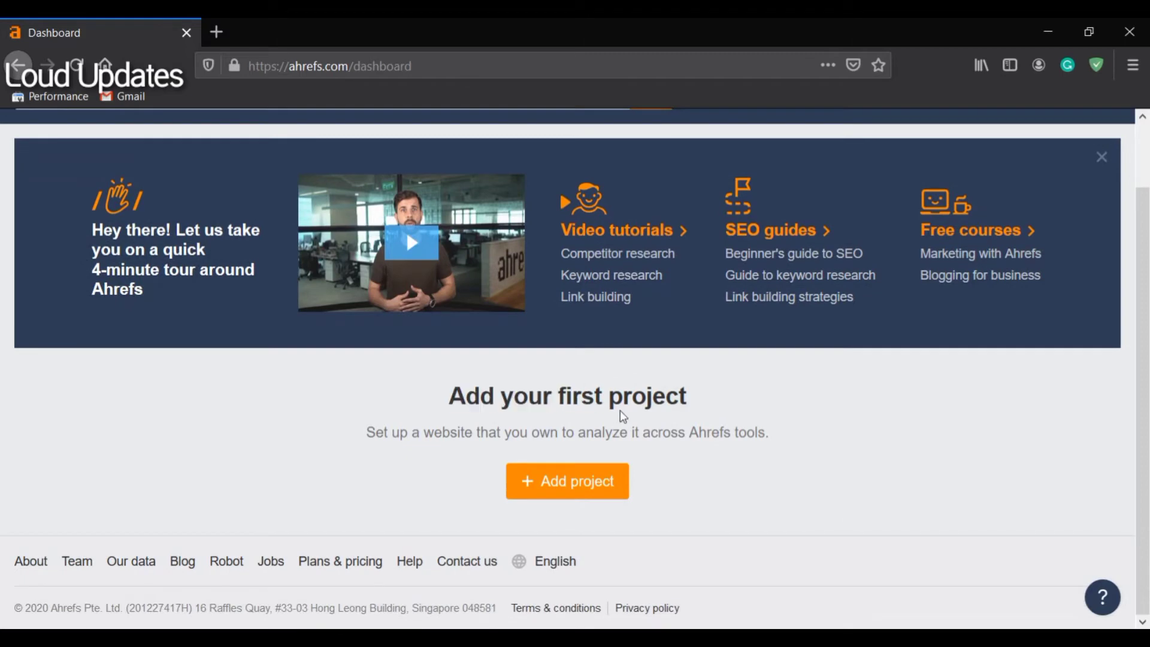
drag(450, 397, 595, 437)
click(665, 437)
click(533, 492)
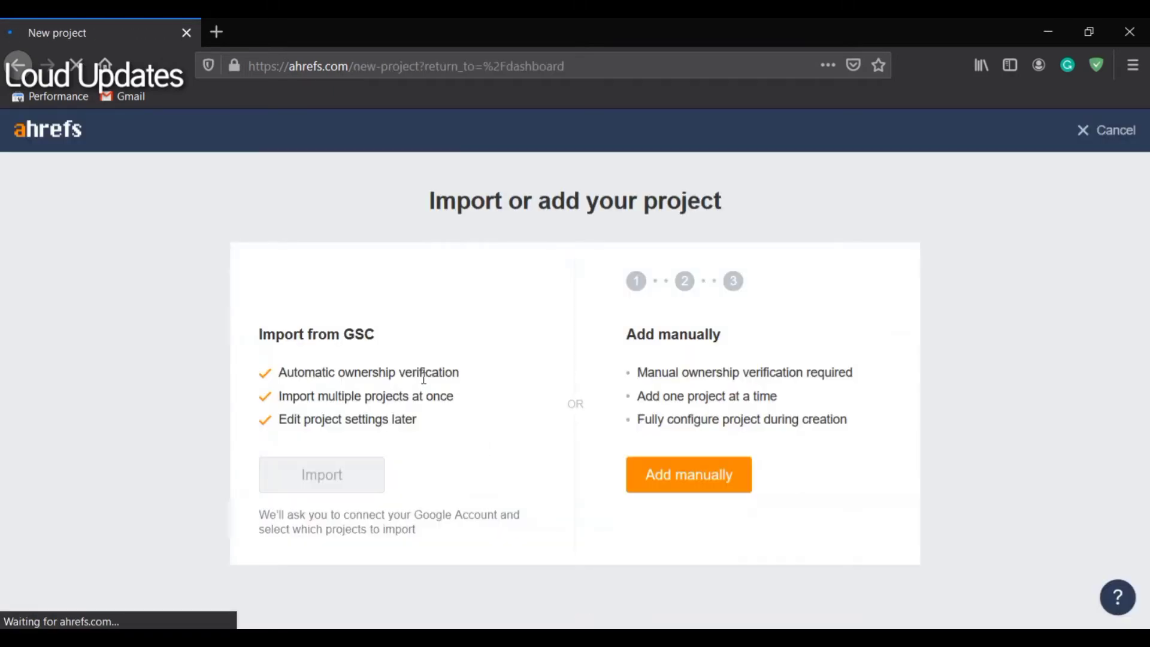
Step: Compare the "Import from GSC" and "Add manually" options, including ownership verification, multiple projects and project settings
drag(259, 335, 414, 340)
click(569, 336)
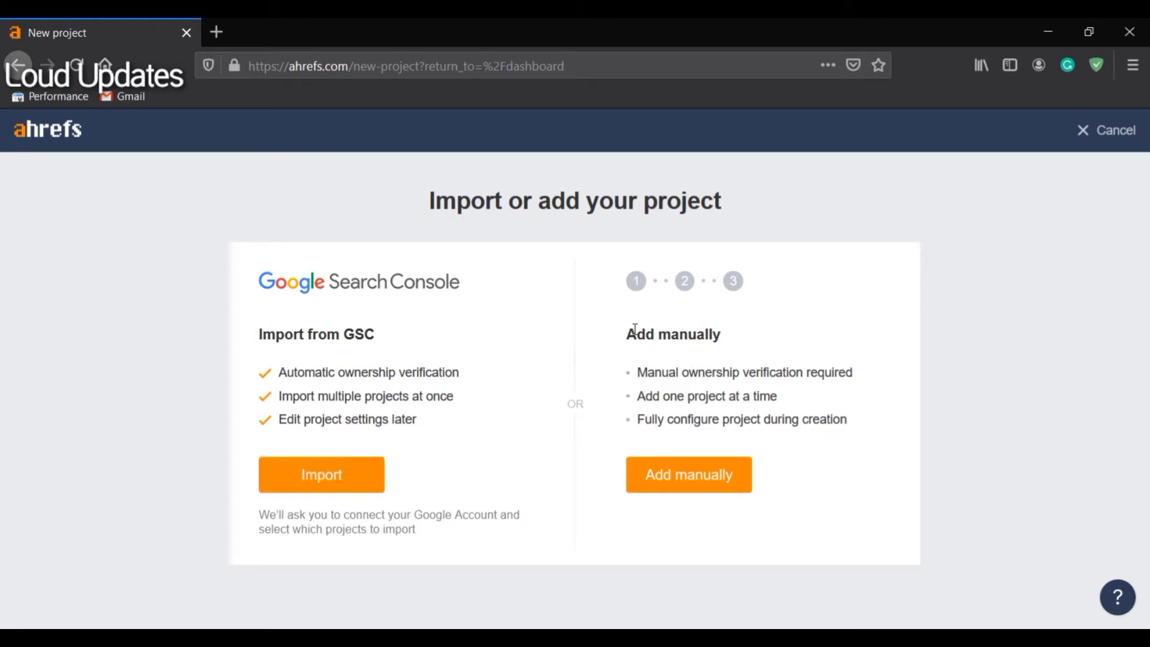
drag(635, 335, 714, 361)
click(652, 336)
drag(292, 370, 460, 372)
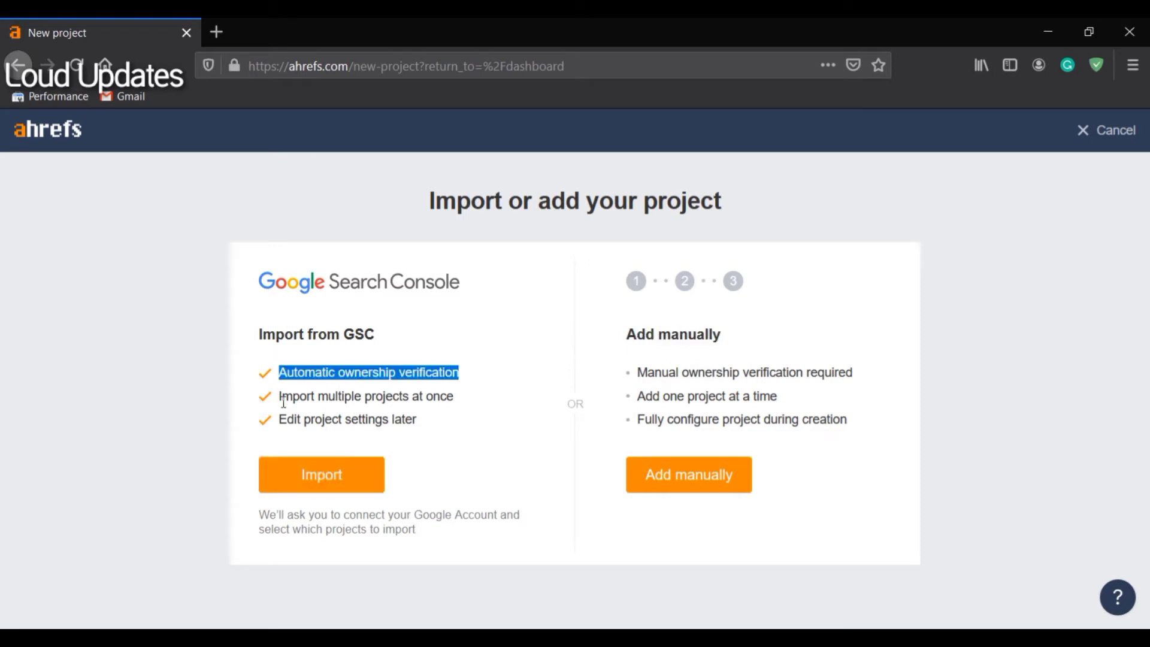
drag(282, 396, 443, 393)
drag(267, 418, 413, 420)
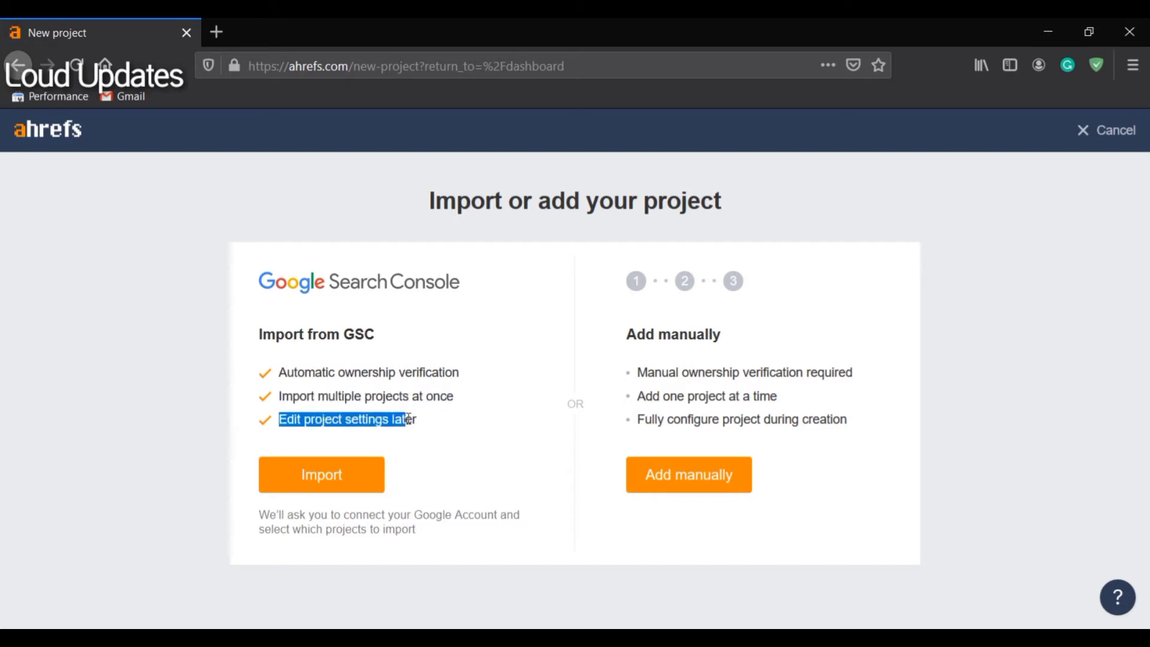
click(430, 421)
click(339, 477)
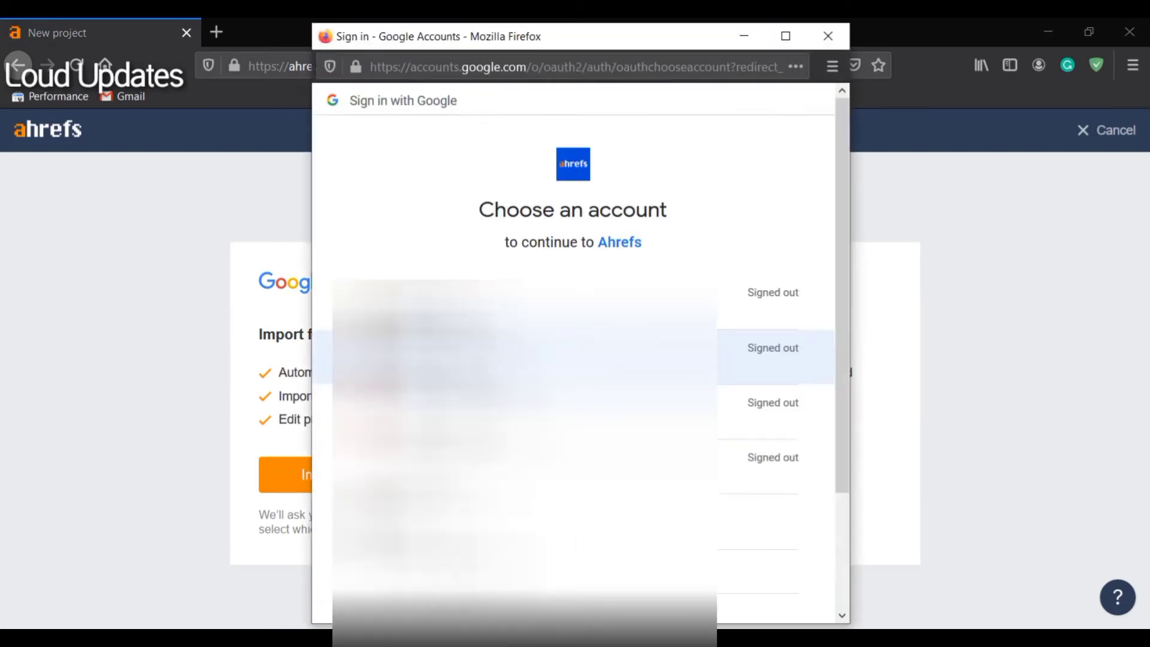
click(773, 521)
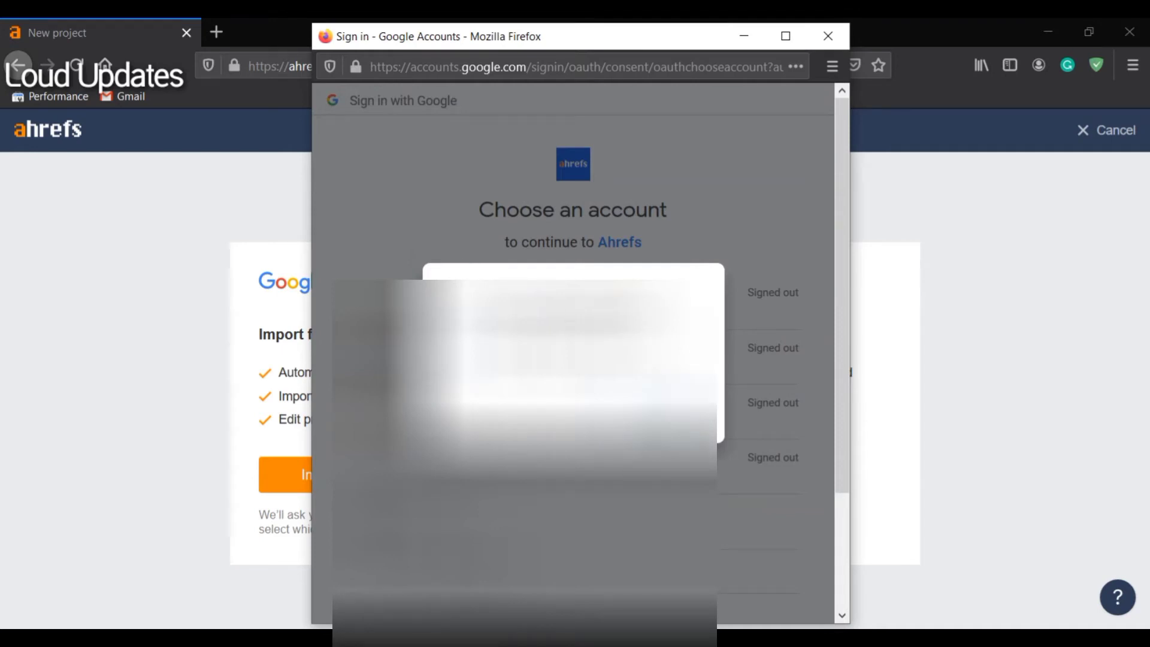
click(684, 414)
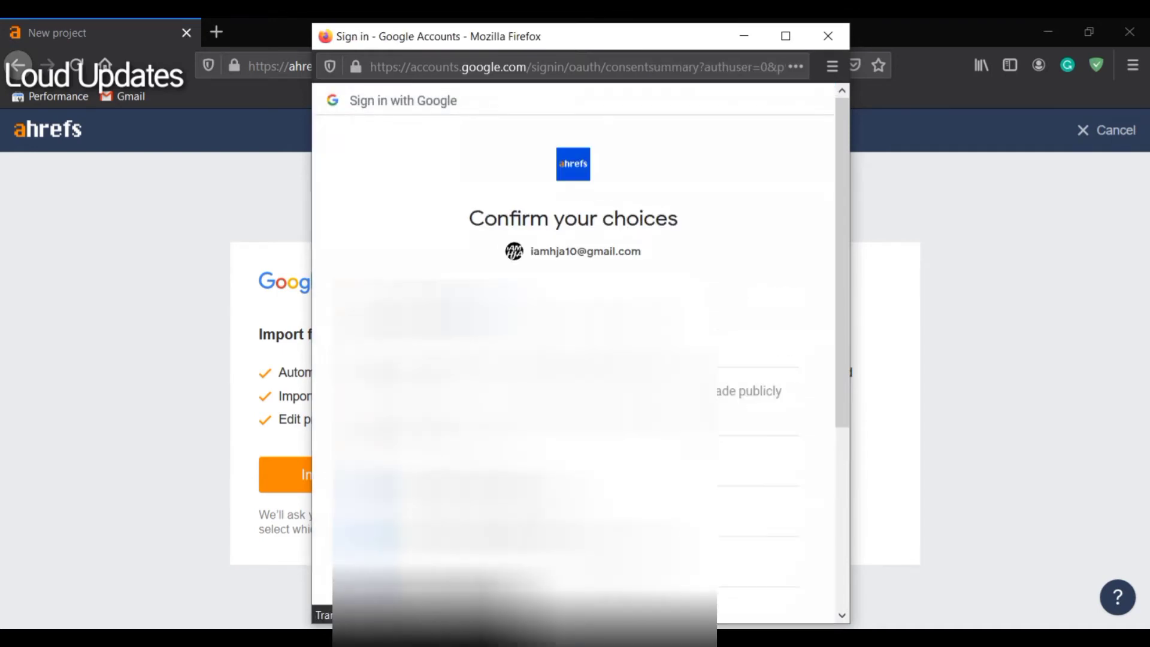
scroll(394, 354, down, 4)
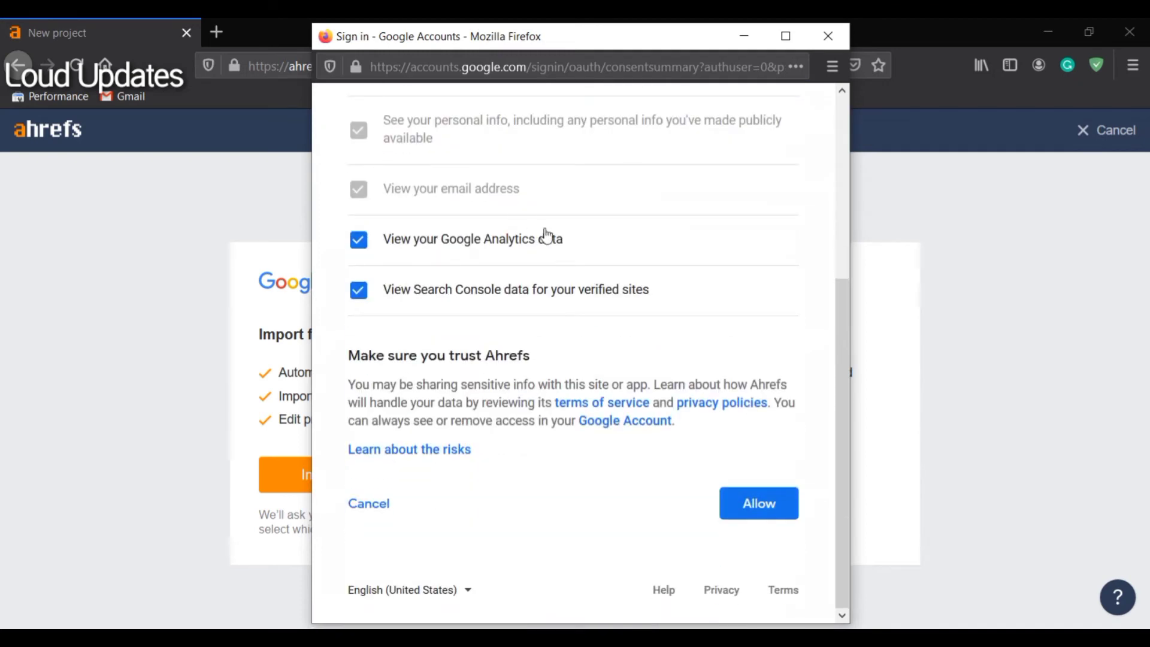
click(749, 502)
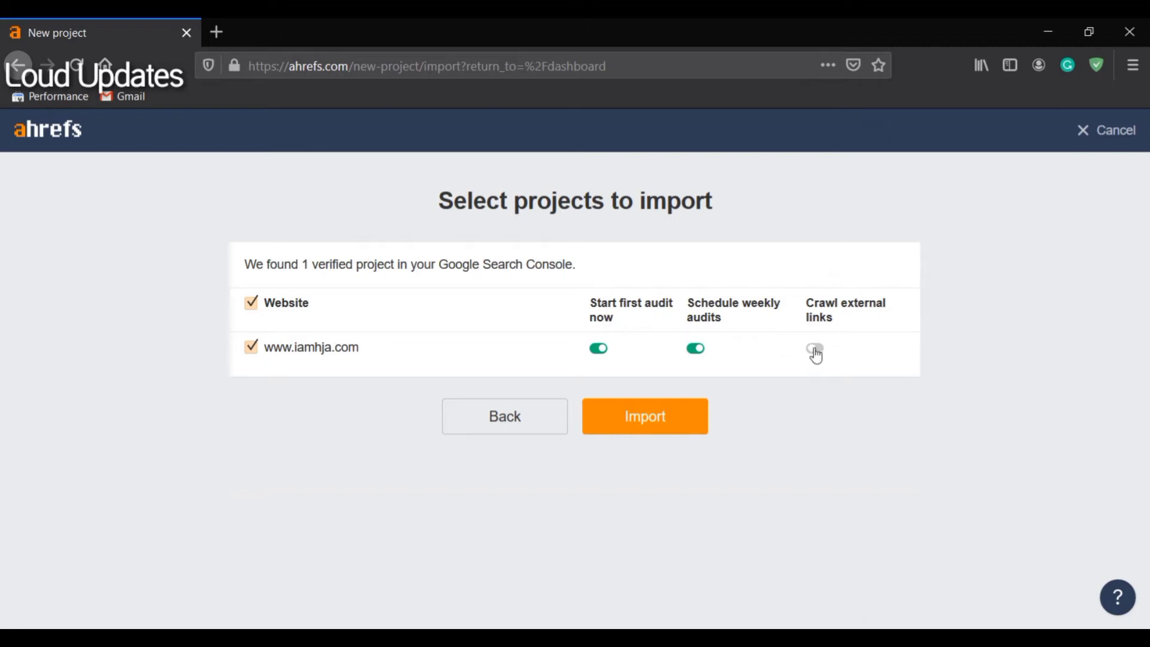
click(647, 416)
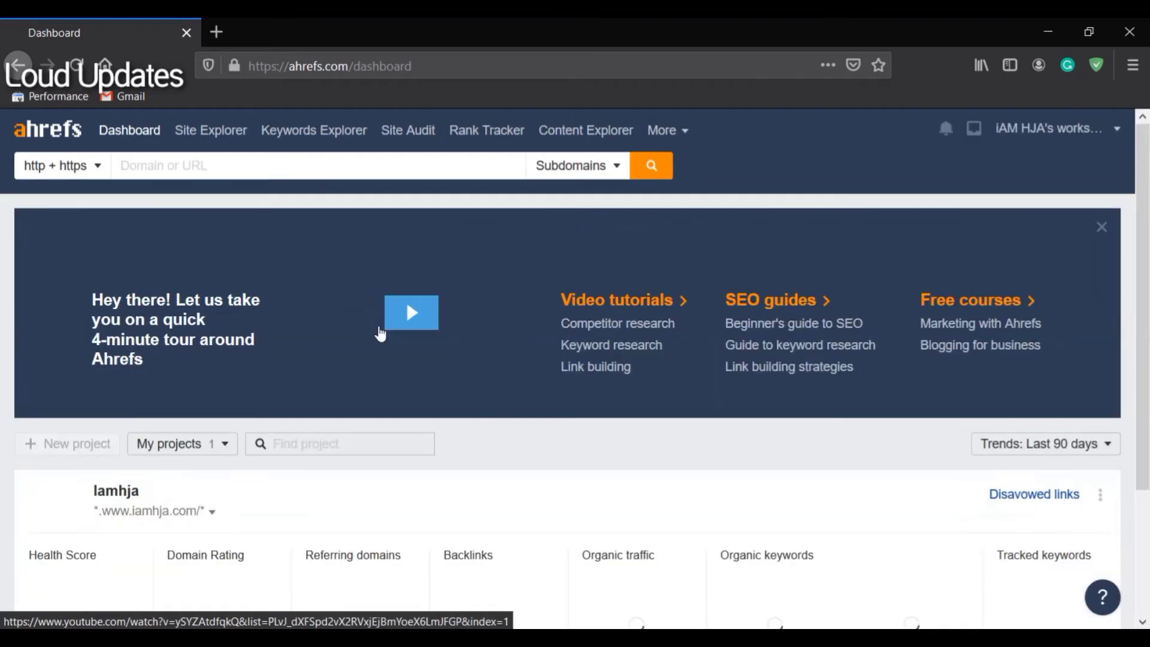
Step: Set the dashboard trends to the last 30 days and review the Iamhja project's backlink, traffic and keyword metrics
scroll(552, 286, down, 3)
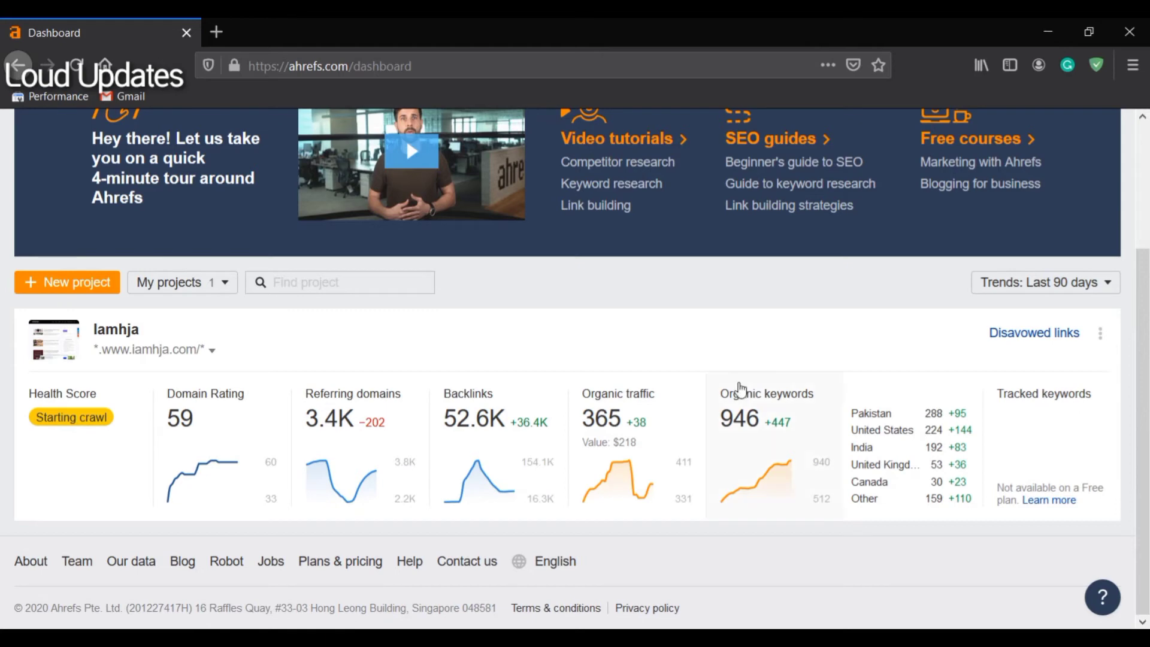
click(1038, 288)
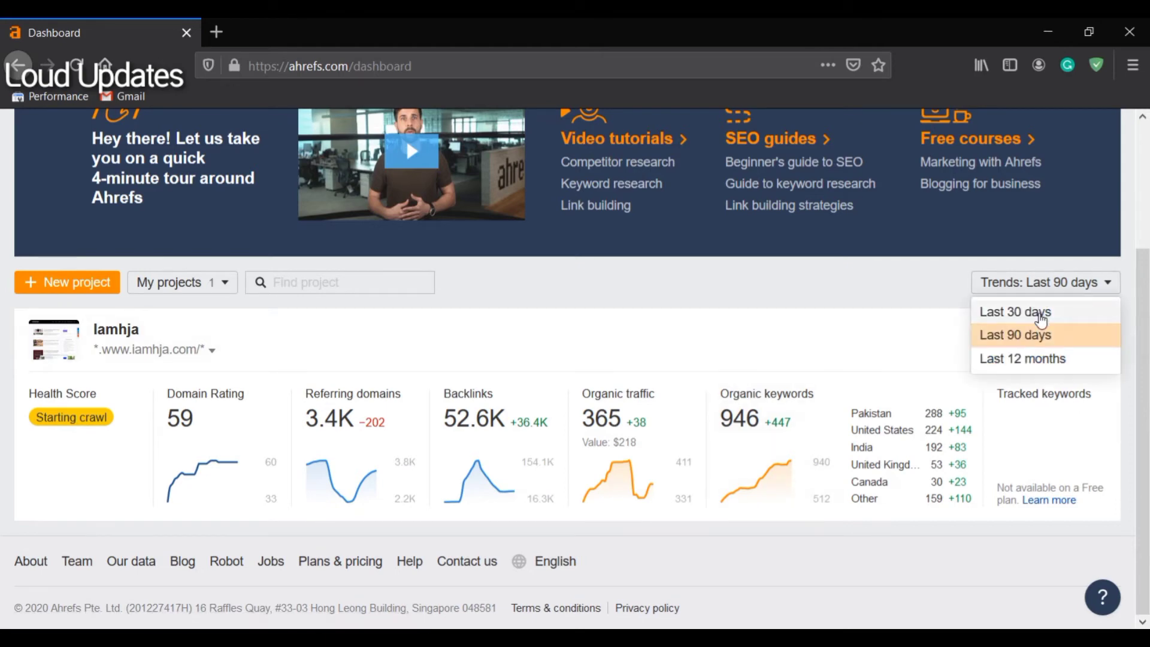
click(1036, 313)
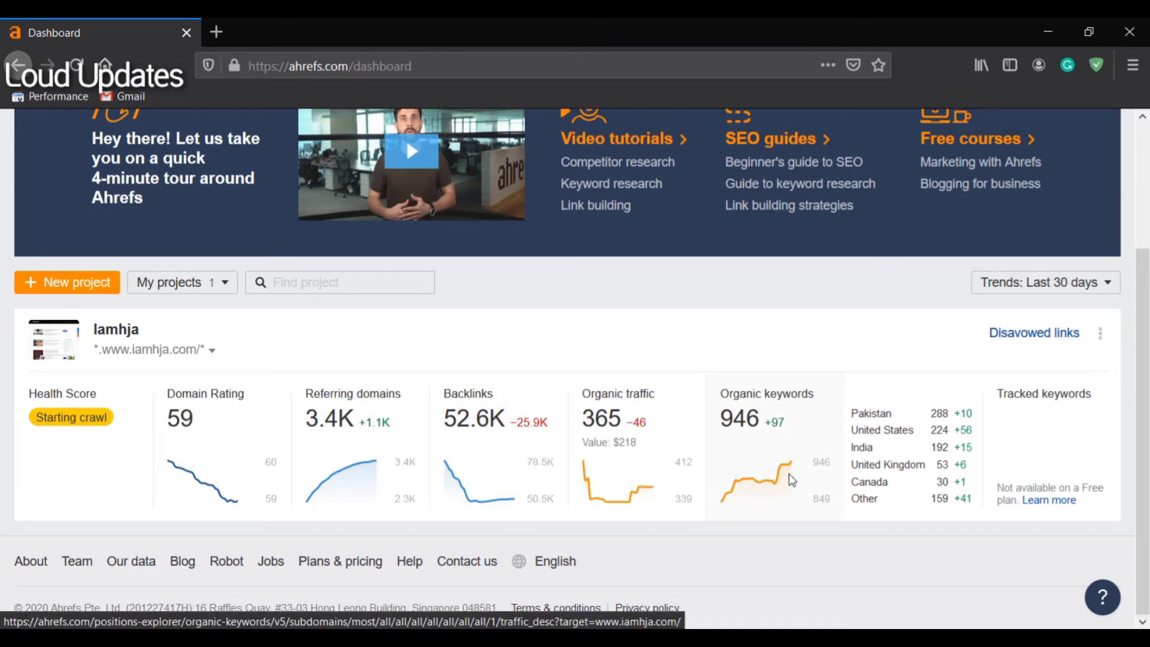
scroll(1057, 425, up, 3)
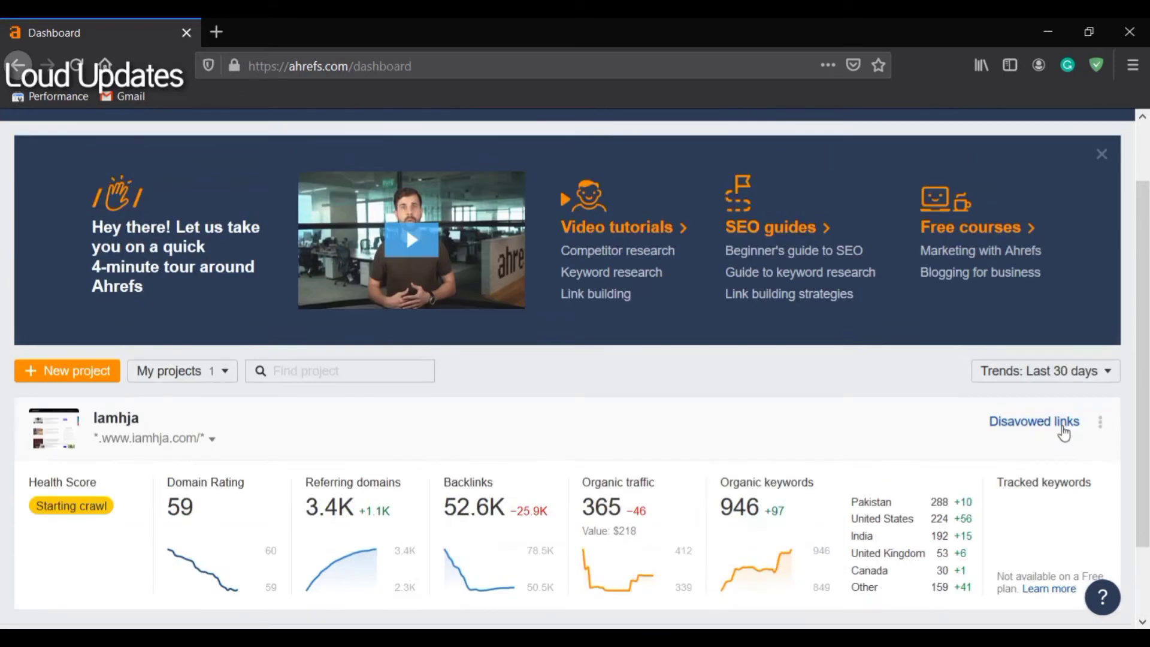
scroll(277, 442, down, 3)
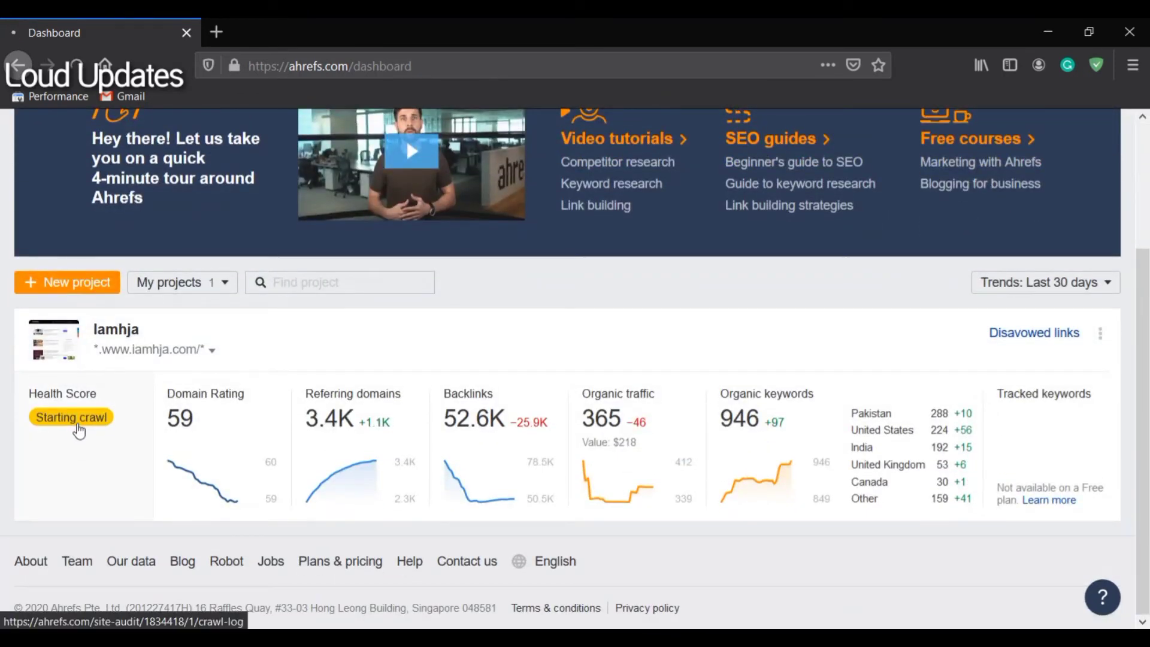
Step: Open the project's crawl log from its Health Score and look over the available Site Audit tools and reports
click(79, 431)
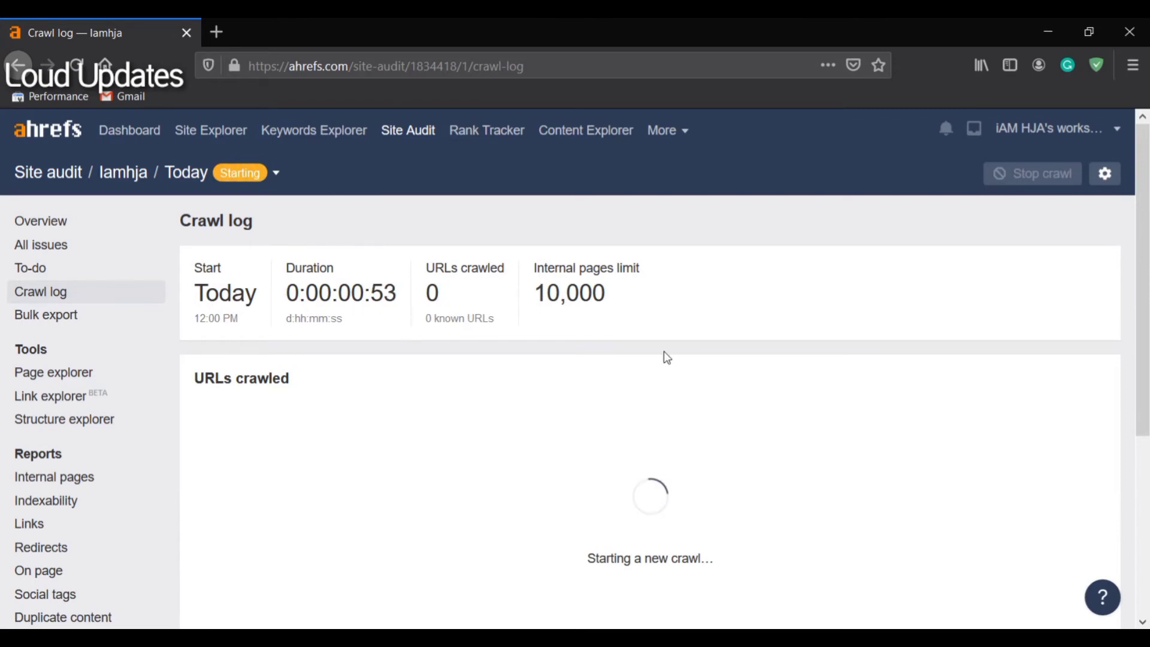
scroll(657, 363, down, 5)
scroll(658, 363, up, 5)
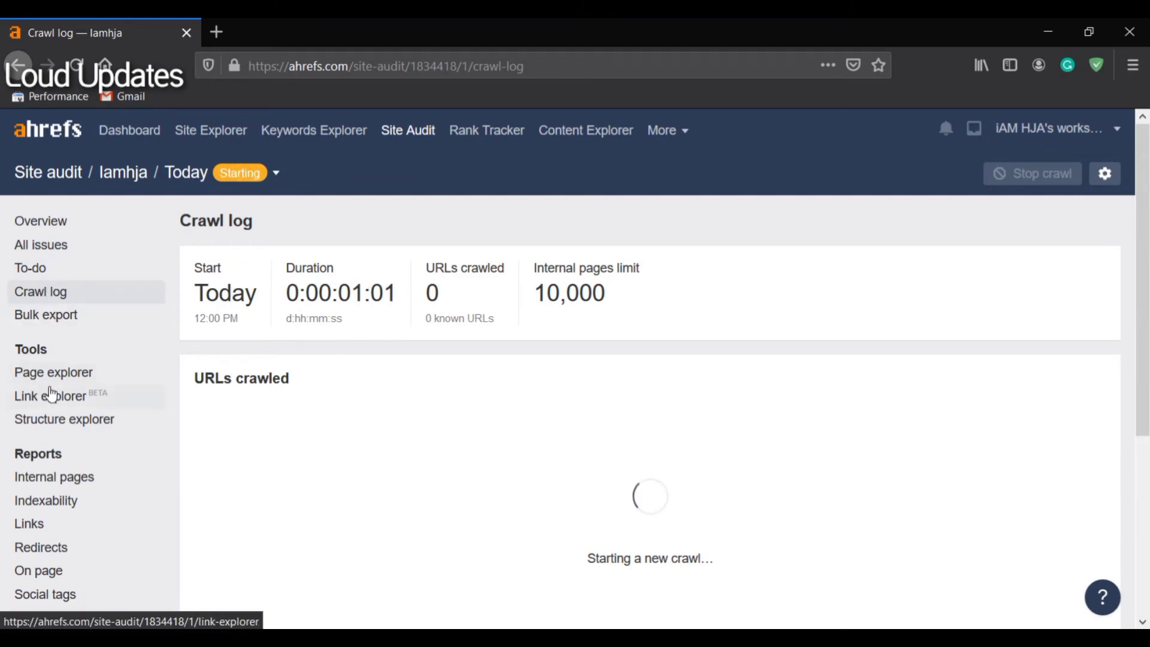
scroll(44, 385, down, 2)
scroll(87, 344, down, 3)
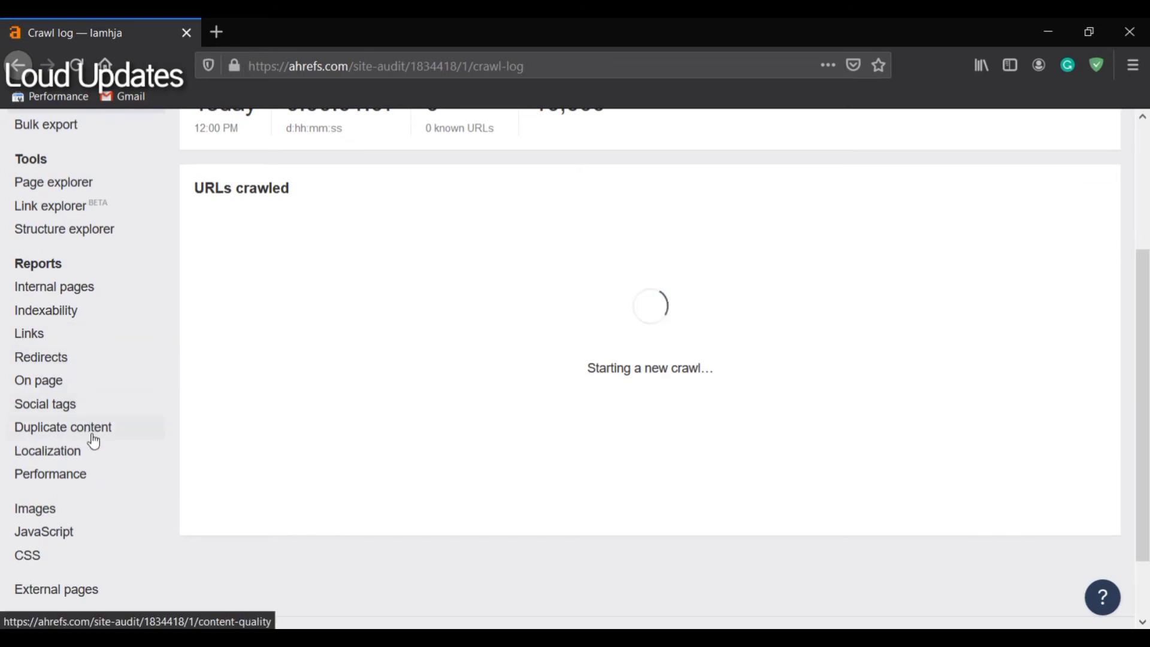
scroll(806, 495, down, 1)
scroll(803, 485, down, 1)
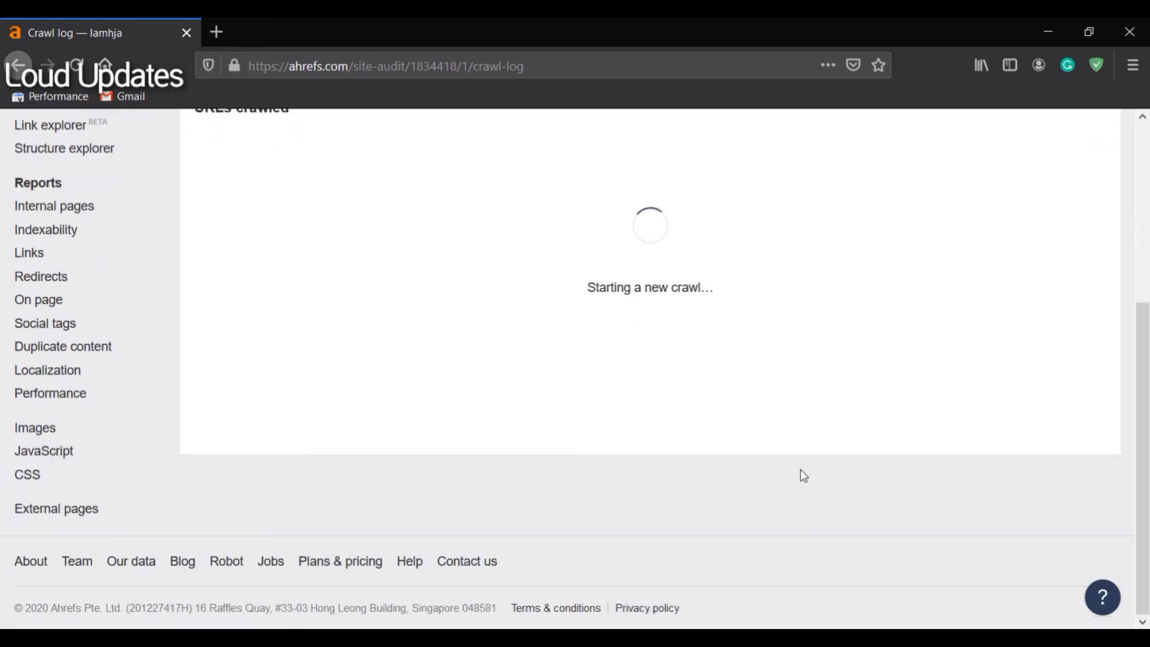
scroll(800, 473, up, 7)
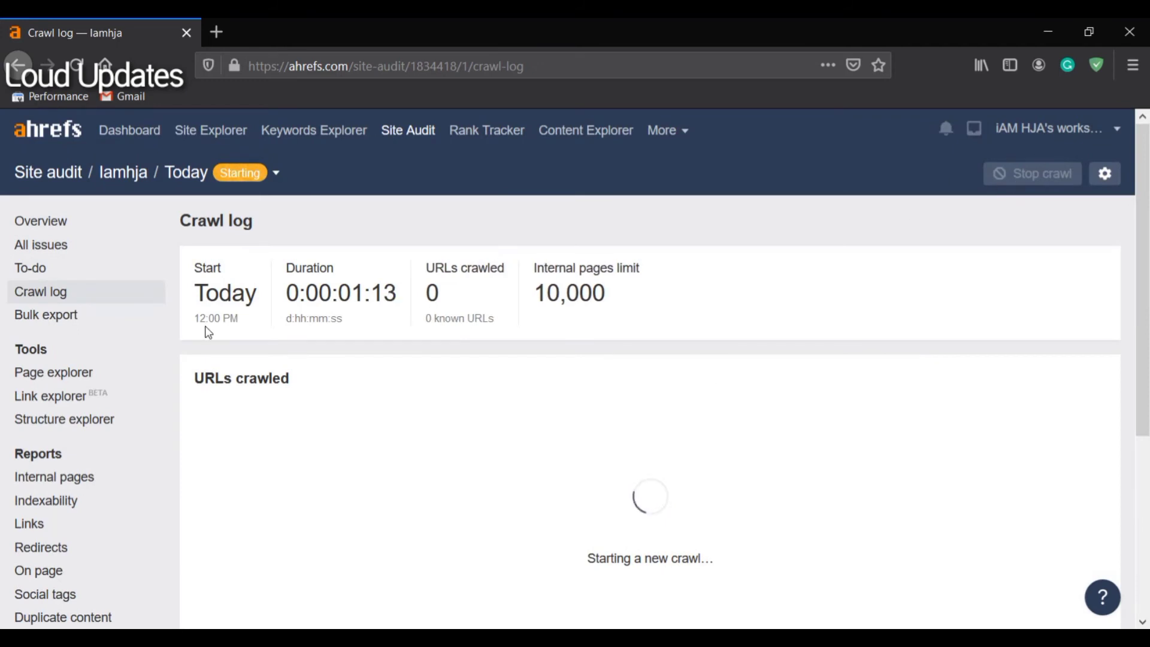
Step: Open the Duplicate content report of the Iamhja site audit
click(242, 177)
click(271, 205)
scroll(57, 413, down, 5)
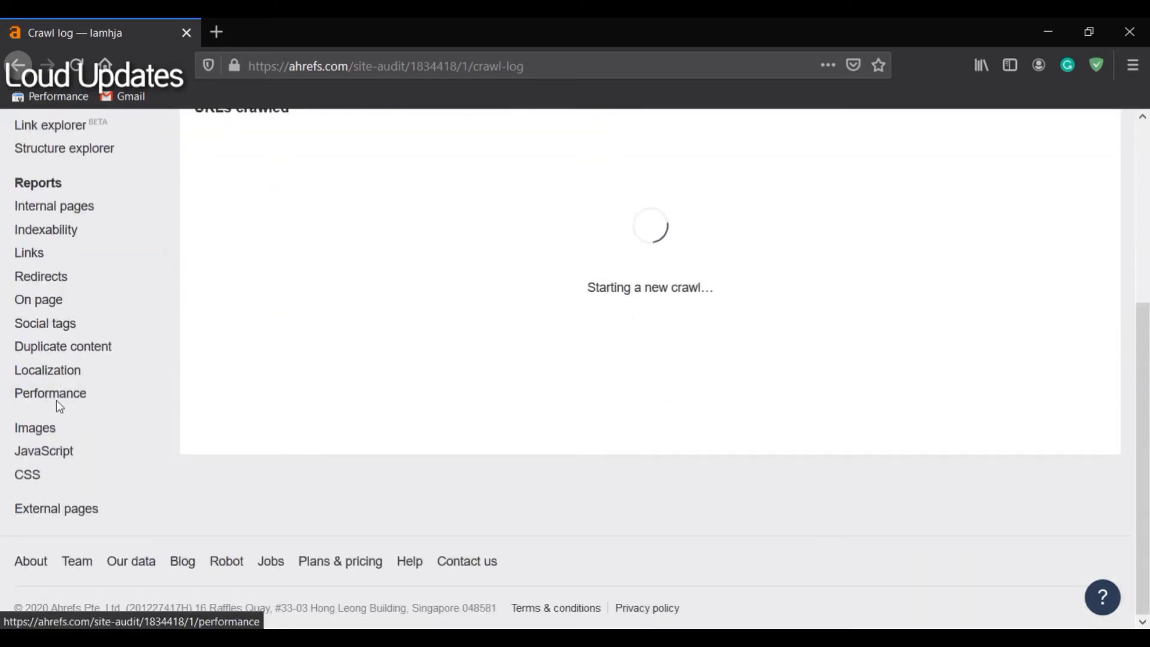
click(55, 353)
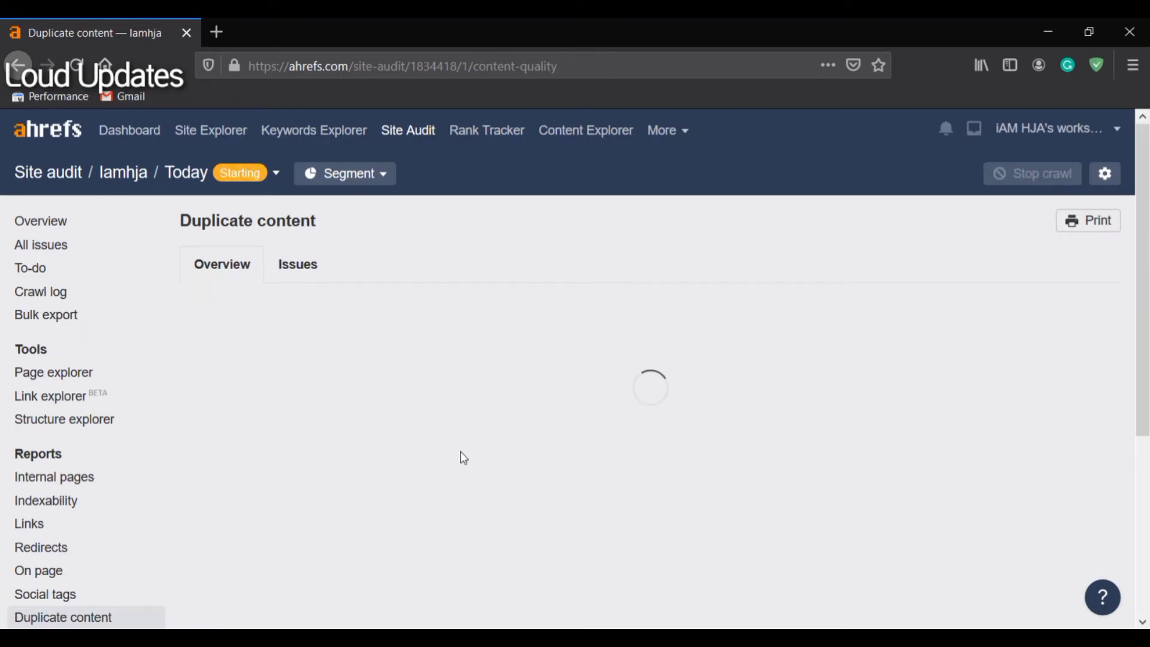
Step: Look over the Duplicate content report, and open the crawl log to check the crawl duration and the meaning of discarded URLs
scroll(468, 444, down, 5)
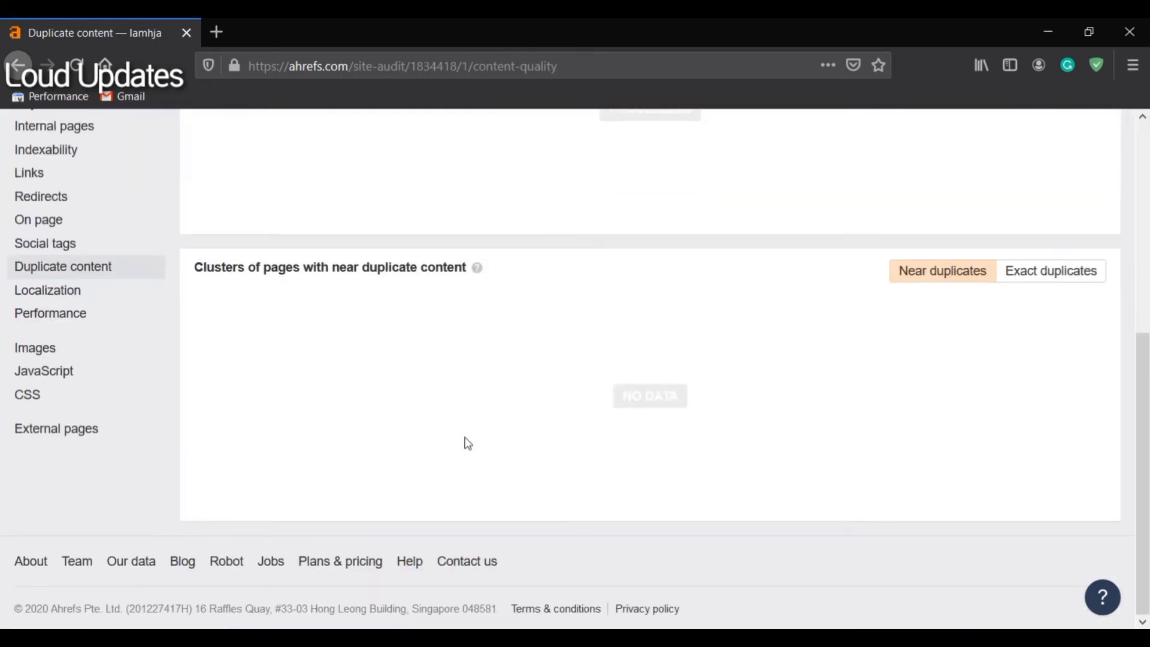
scroll(677, 421, up, 5)
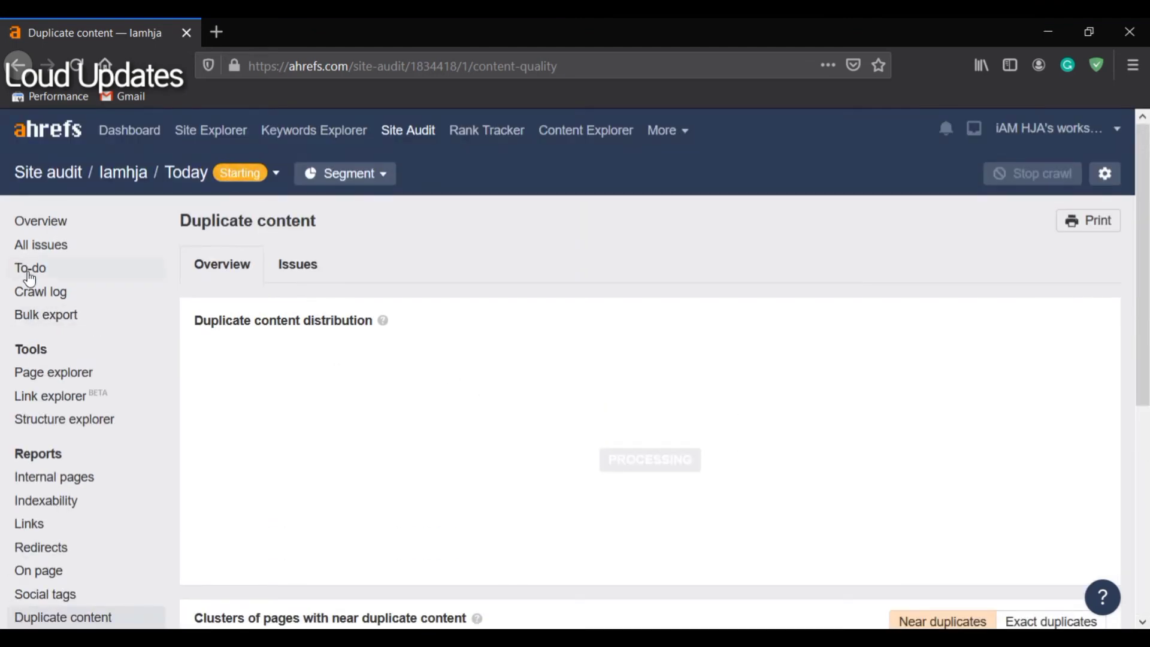
click(27, 292)
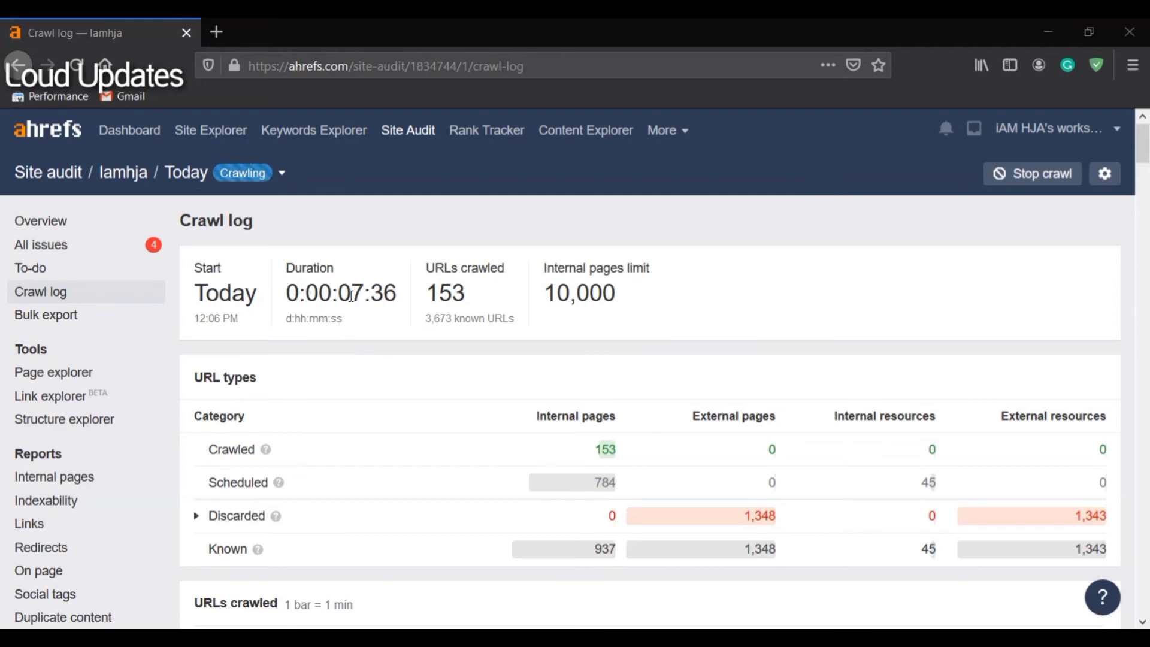
drag(287, 267, 372, 296)
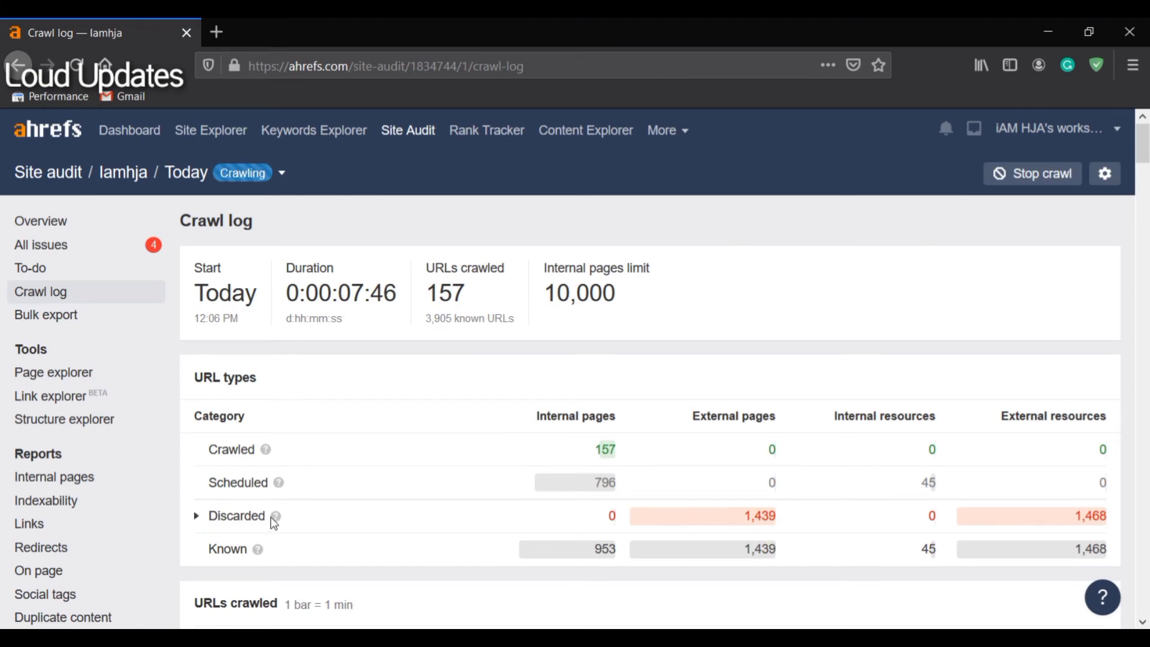
mouse_move(276, 520)
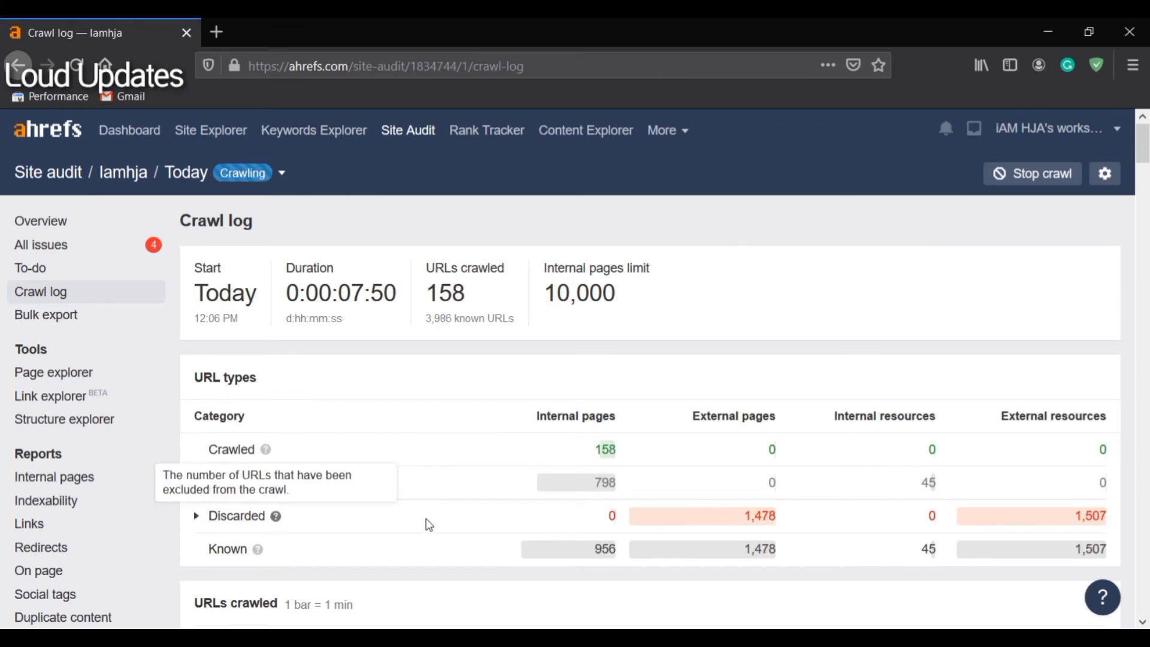
Step: Examine the crawl log's URLs crawled chart and the latest crawled URLs with their times, statuses and load times
scroll(426, 526, down, 2)
scroll(316, 434, down, 5)
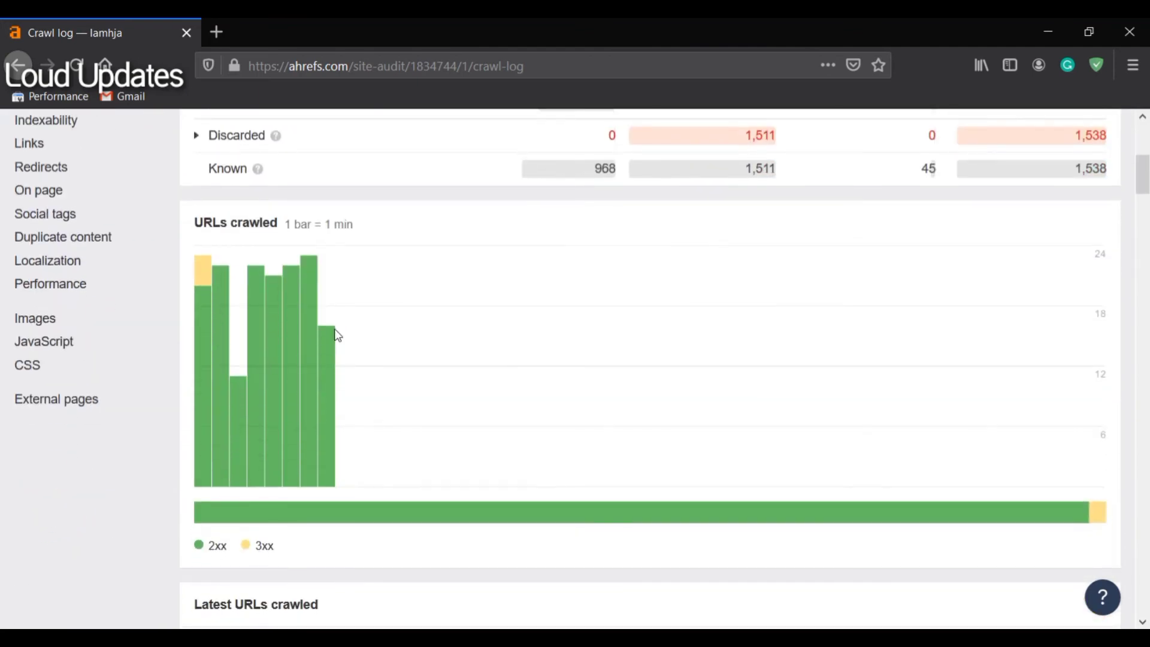
scroll(286, 401, down, 5)
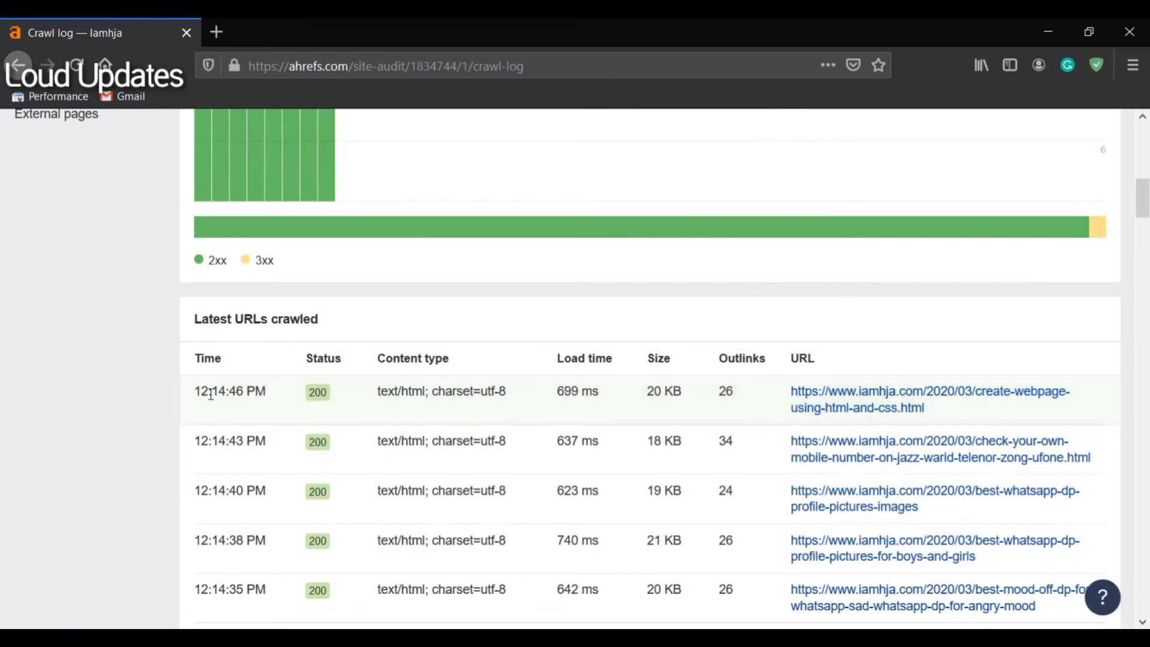
drag(282, 396, 210, 441)
click(182, 420)
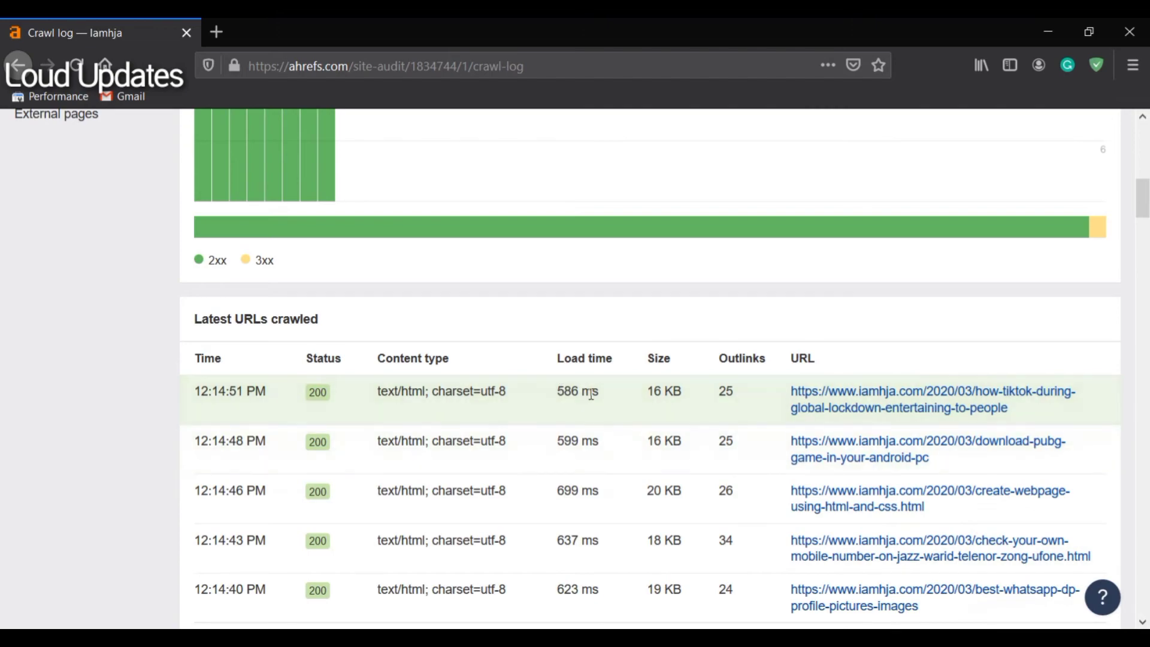
scroll(674, 506, down, 16)
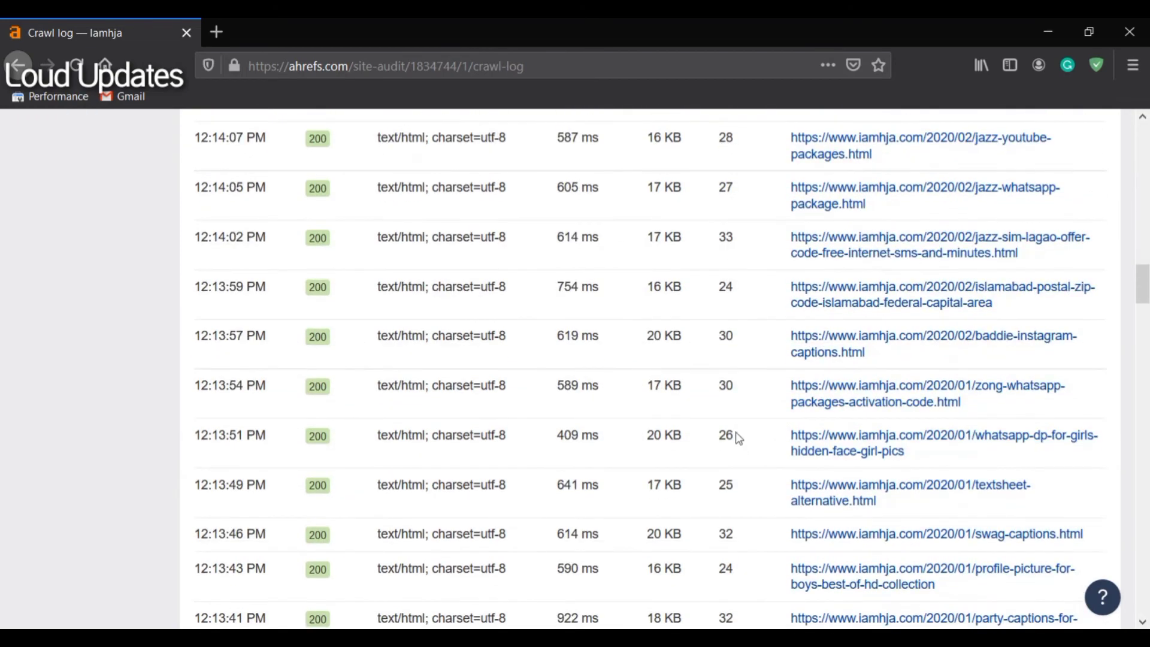
scroll(1148, 375, down, 11)
scroll(1148, 374, down, 15)
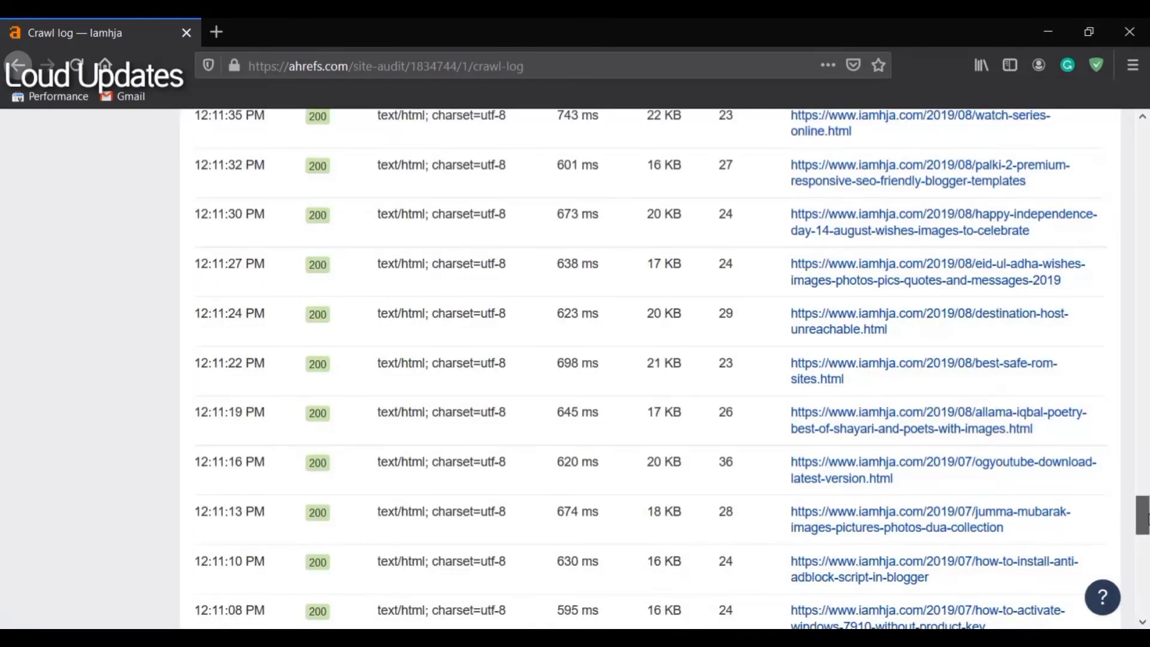
drag(1149, 623, 1143, 135)
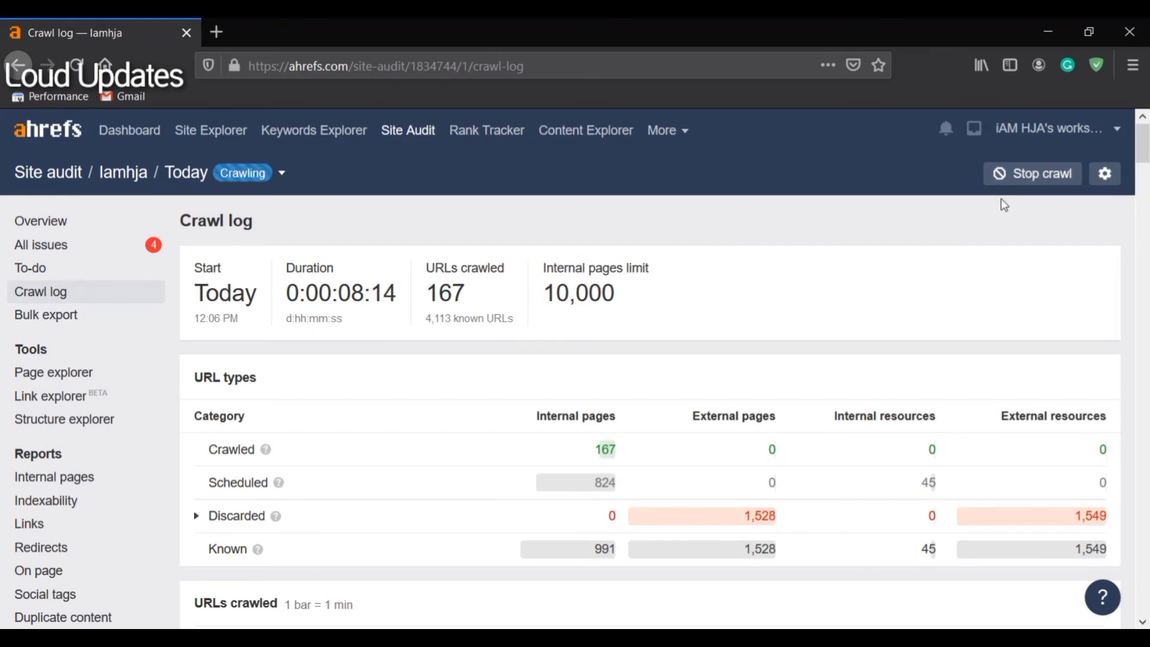
Step: Open the All issues report and review the link, redirect, on-page, social tag and image issues
click(147, 255)
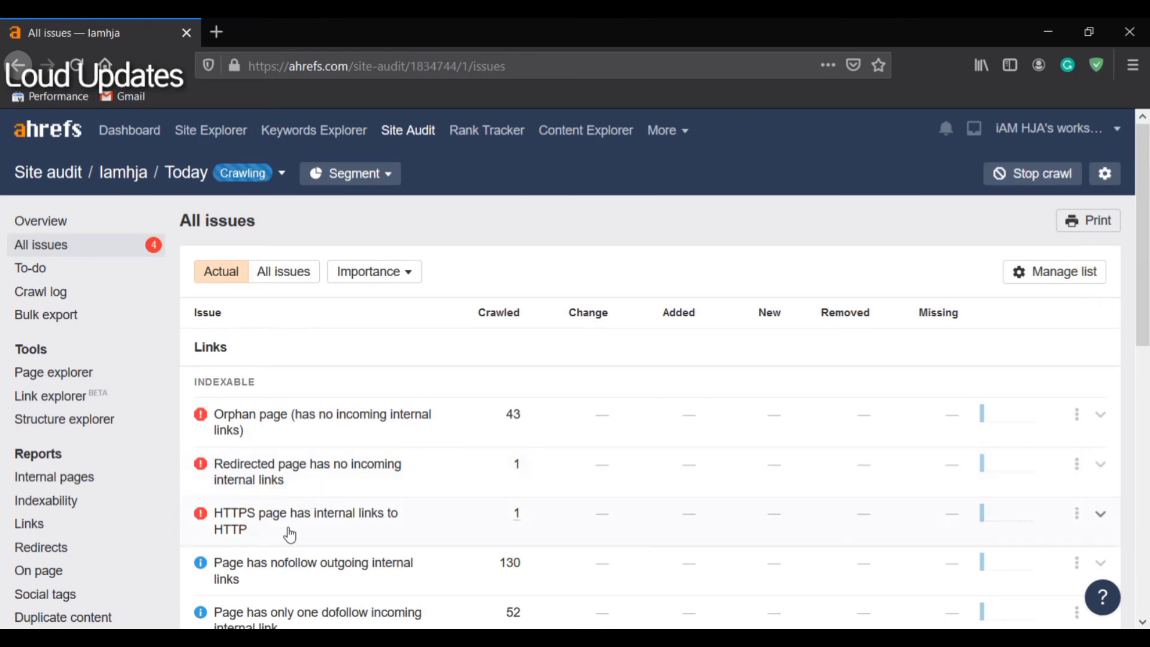
scroll(306, 527, down, 2)
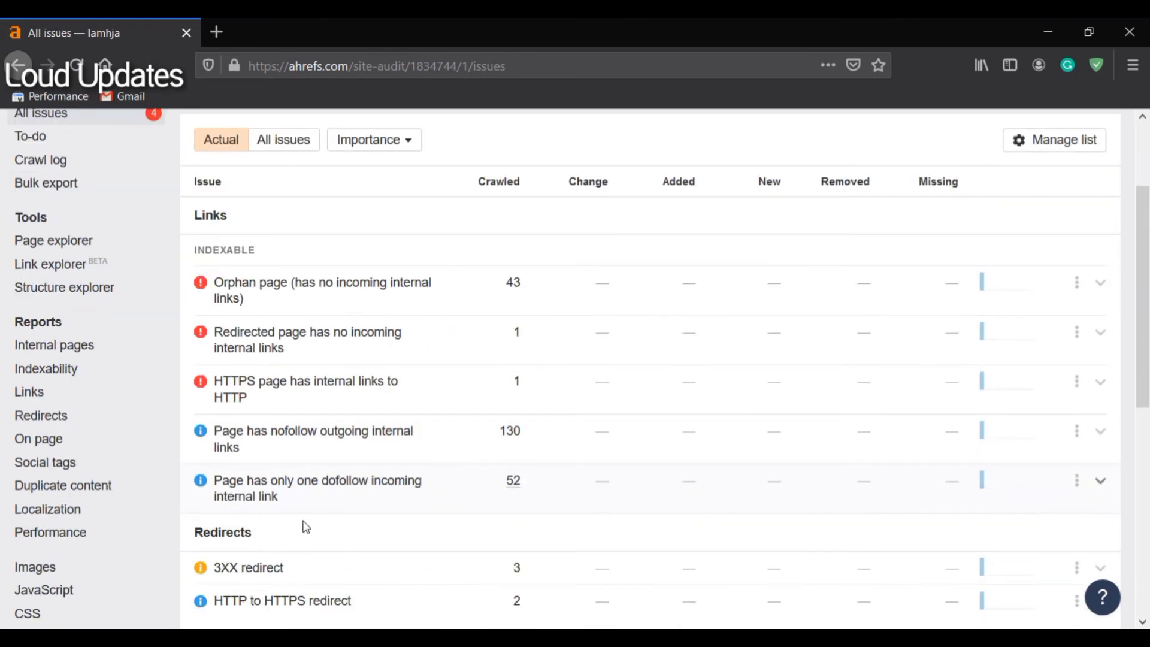
scroll(306, 527, down, 1)
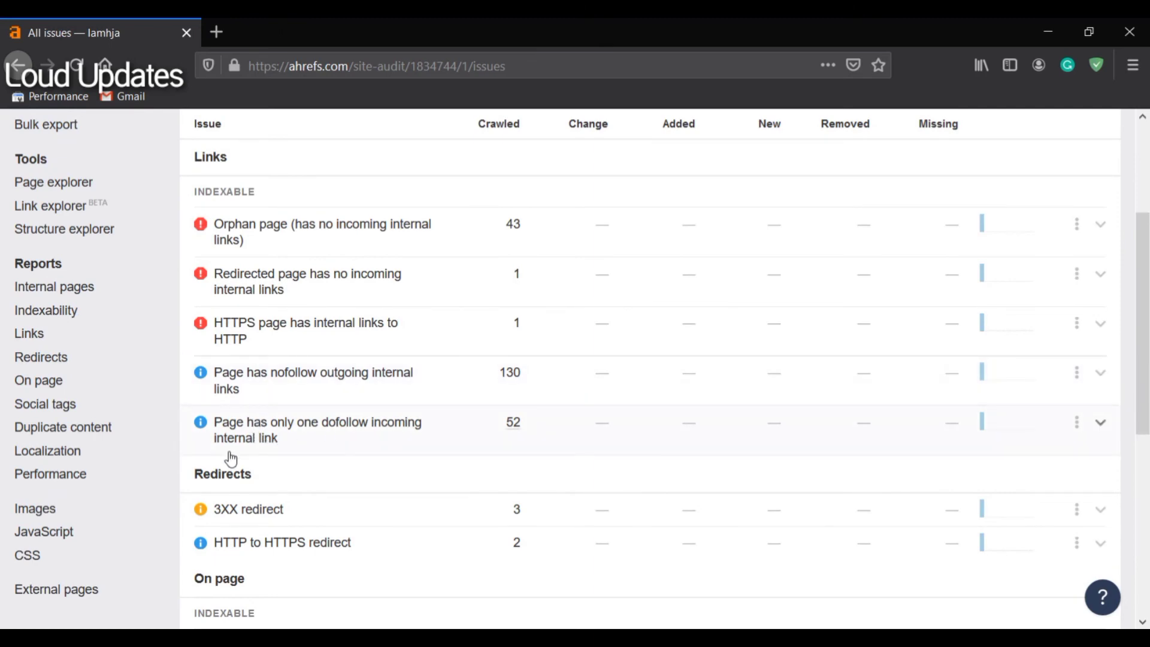
scroll(231, 458, down, 3)
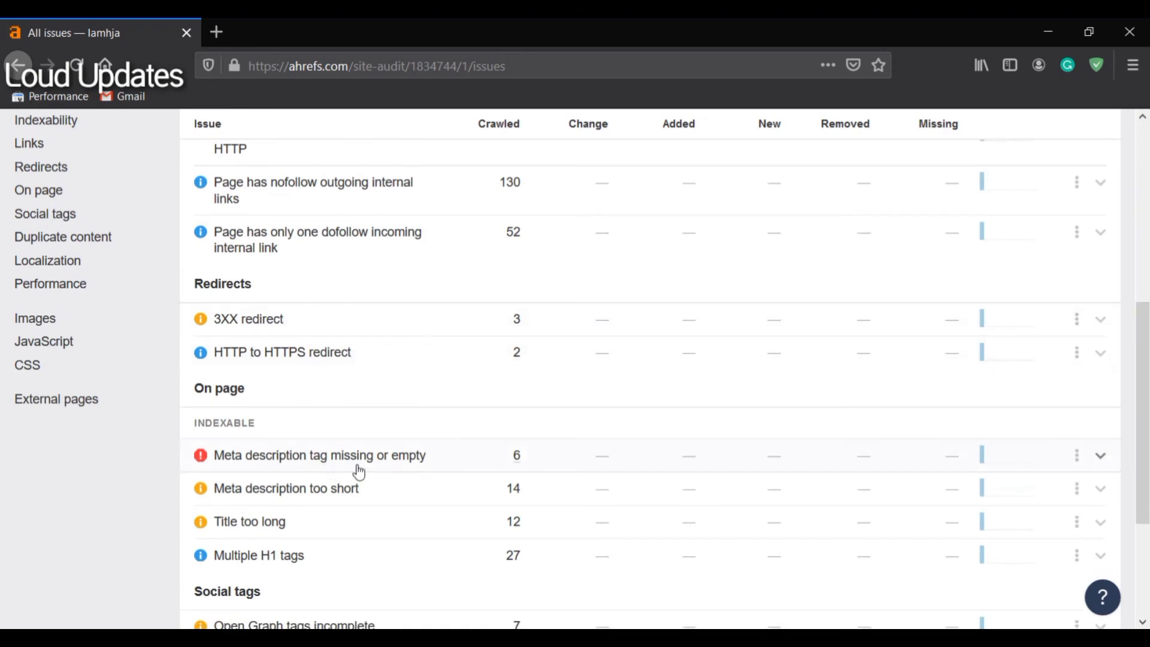
scroll(257, 446, down, 2)
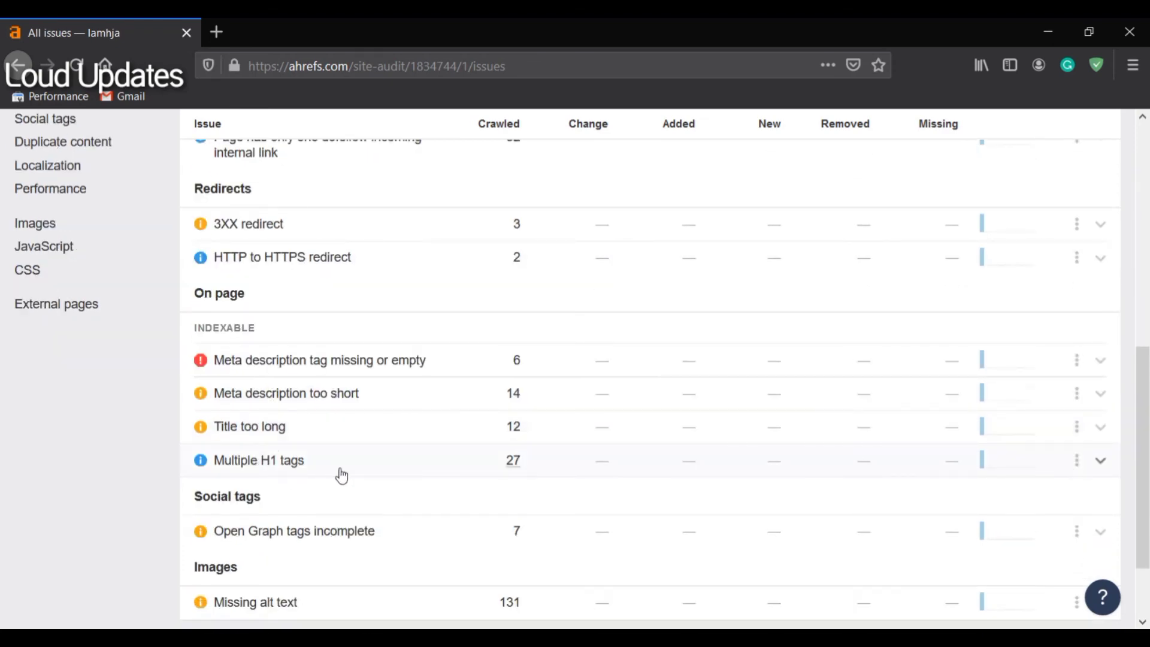
scroll(341, 476, down, 2)
click(1145, 247)
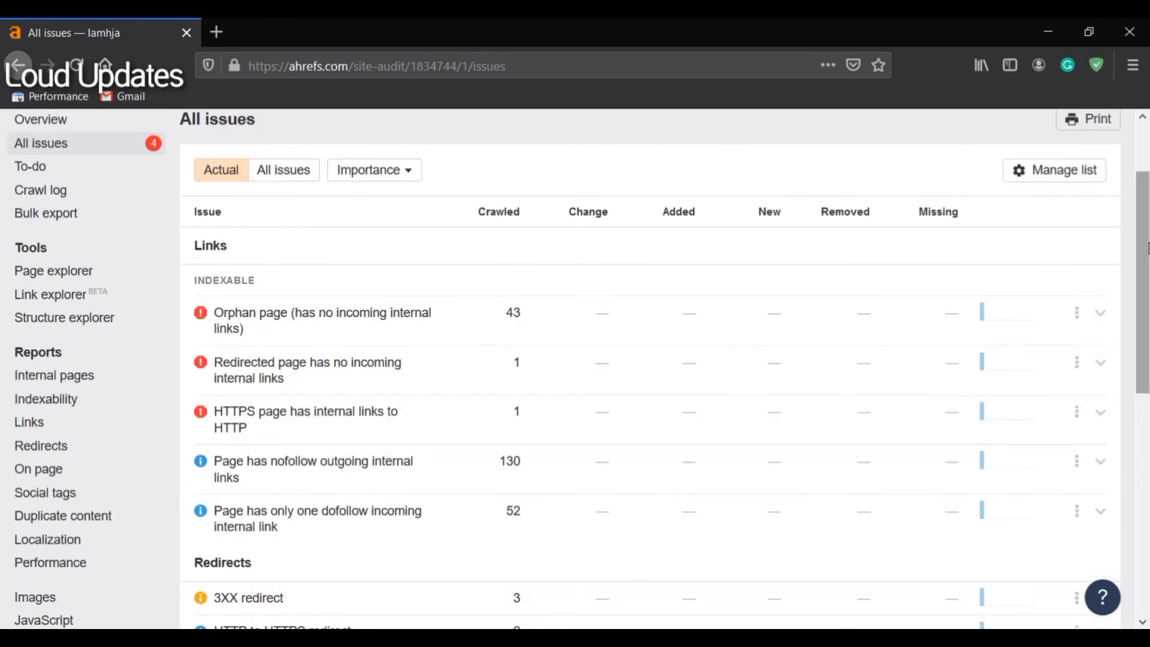
scroll(719, 281, up, 2)
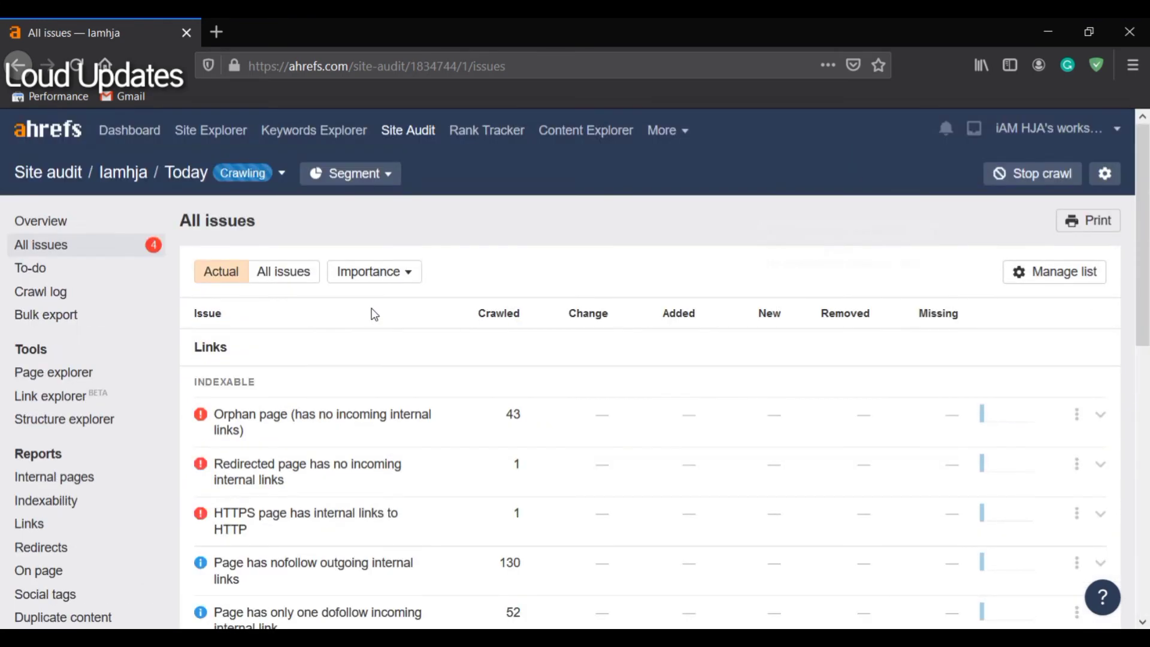
Step: Check the importance filter options for the issues without applying one, and skim the issue list again
click(366, 275)
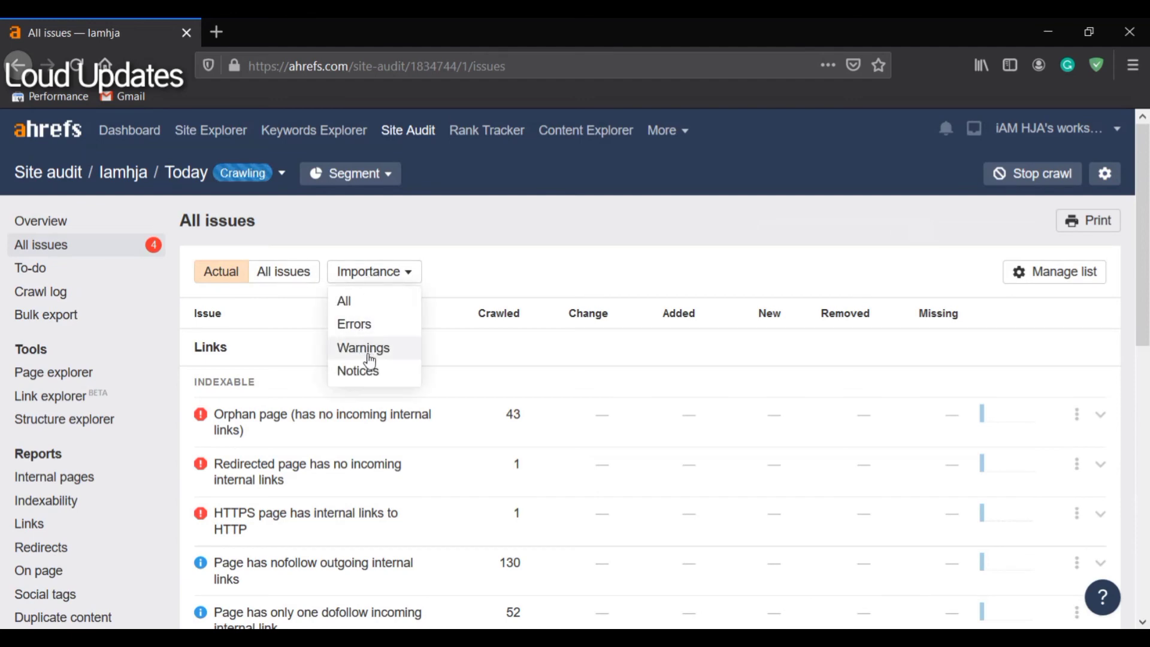
click(380, 283)
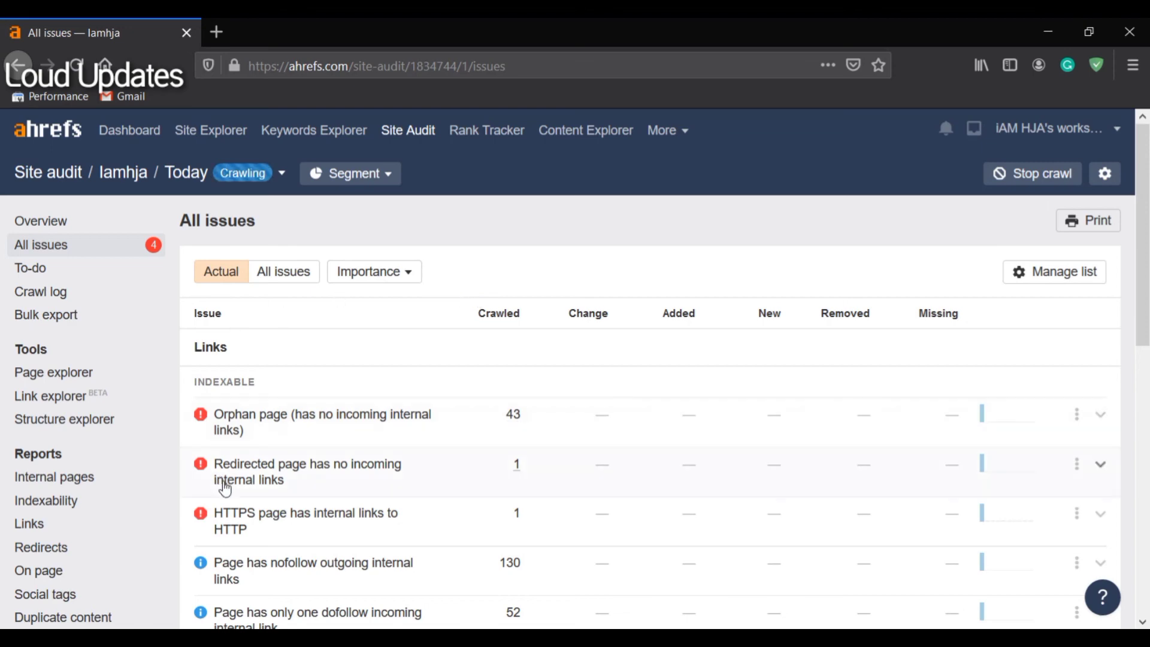
scroll(225, 489, down, 3)
scroll(291, 444, up, 3)
Step: Open the Site Audit overview of the Iamhja project and examine its Health Score
click(34, 231)
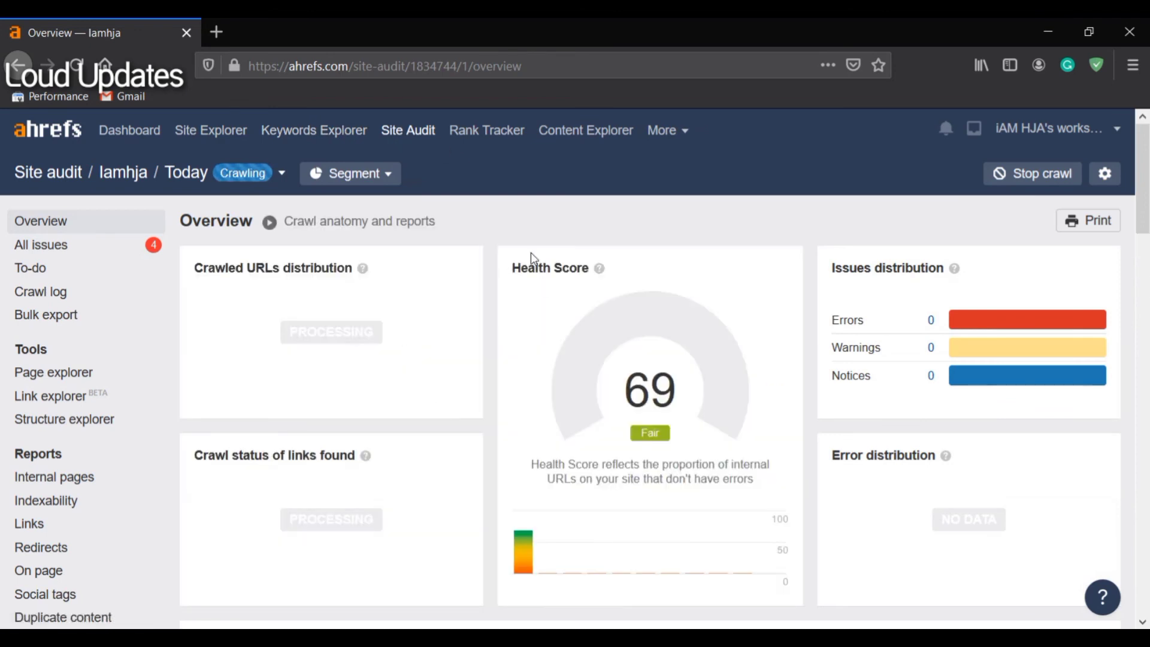
mouse_move(522, 267)
mouse_down()
mouse_move(543, 275)
mouse_move(574, 360)
mouse_up()
click(574, 359)
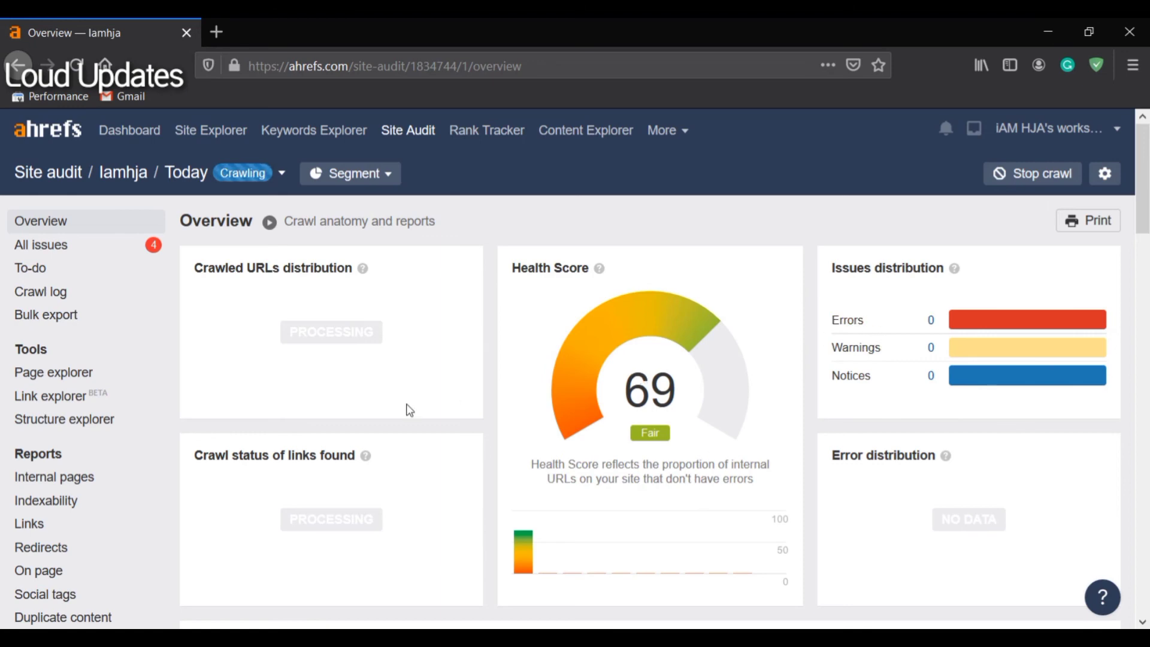
scroll(300, 329, down, 6)
scroll(324, 362, up, 6)
Step: Review the crawl status cards and the rest of the overview, and check the available segment options
drag(293, 331, 377, 336)
drag(289, 513, 362, 520)
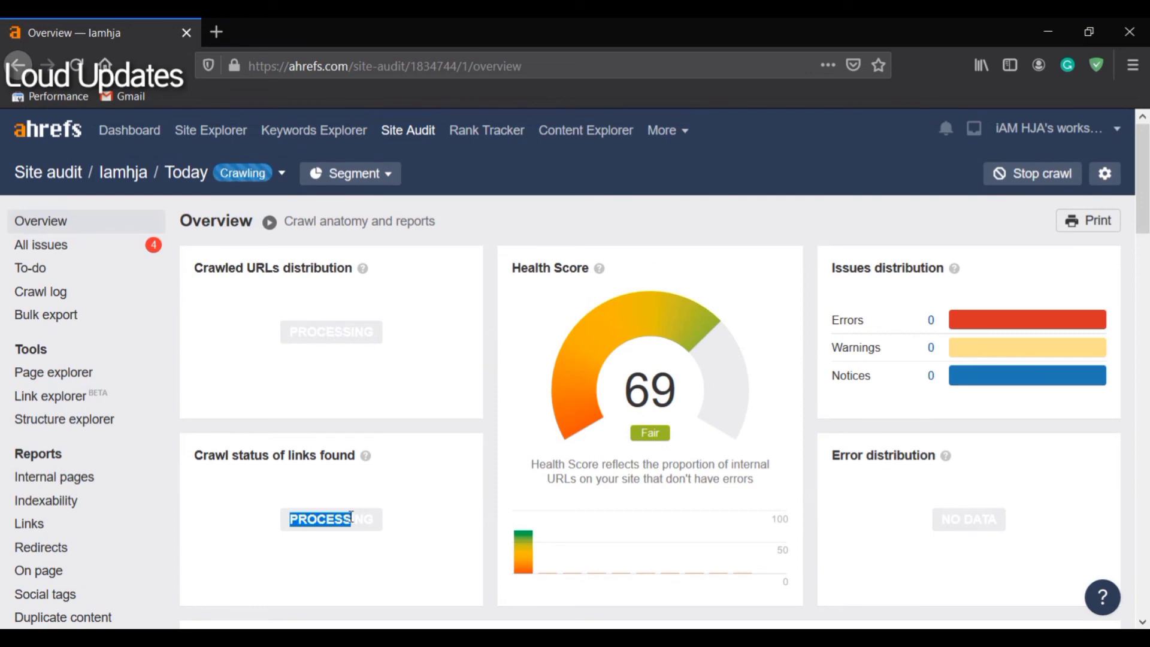
click(363, 520)
scroll(354, 519, down, 10)
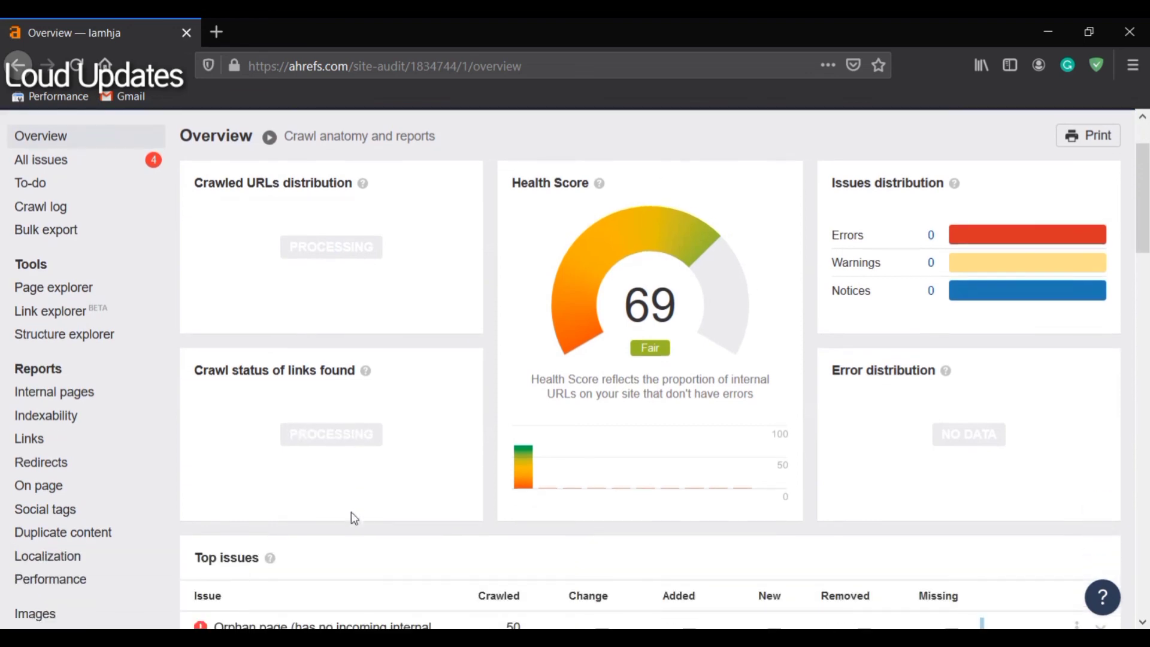
drag(1143, 359, 1144, 198)
click(351, 174)
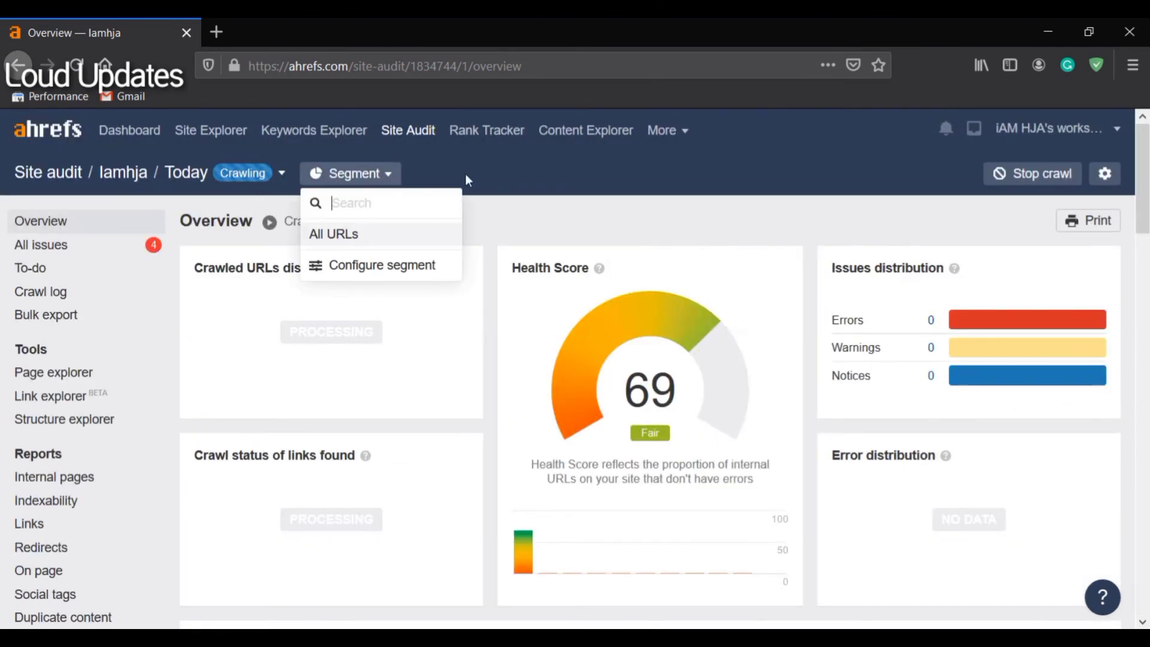
click(518, 175)
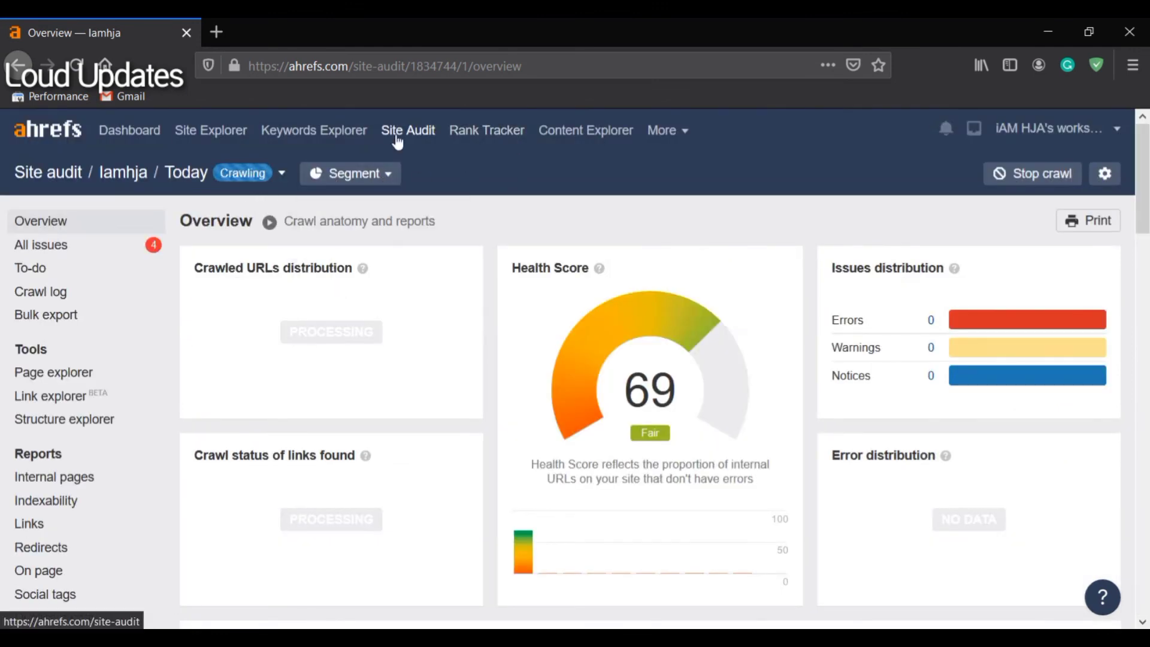
Step: View the Rank Tracker and Content Explorer pages and the list of additional Ahrefs tools
click(456, 140)
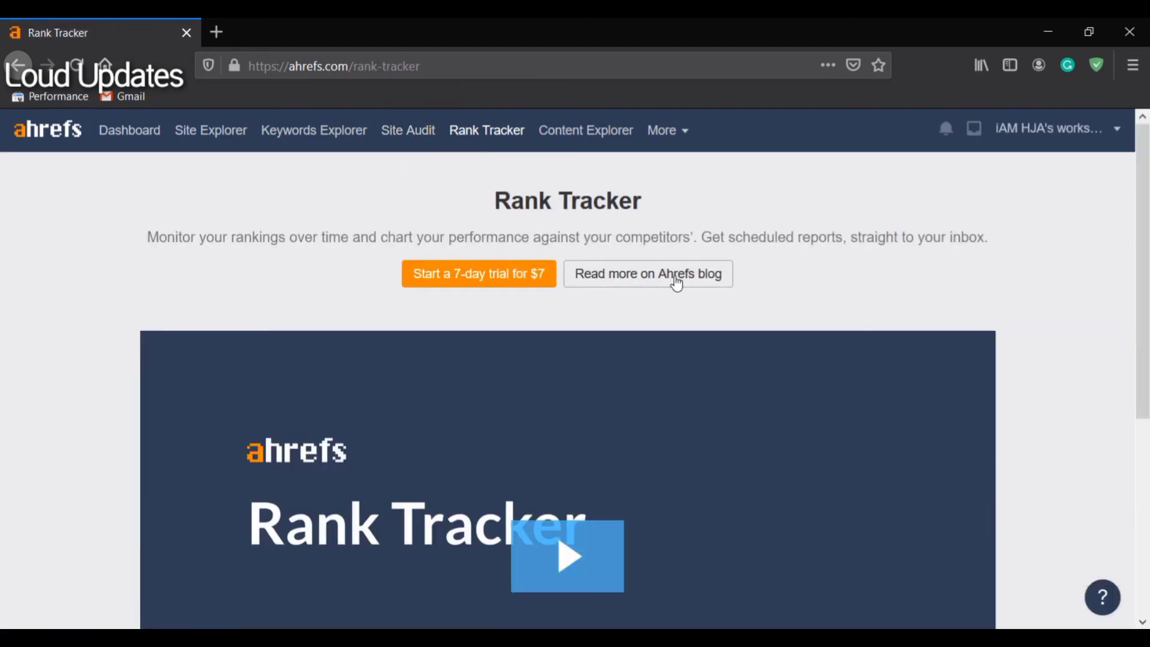
click(582, 139)
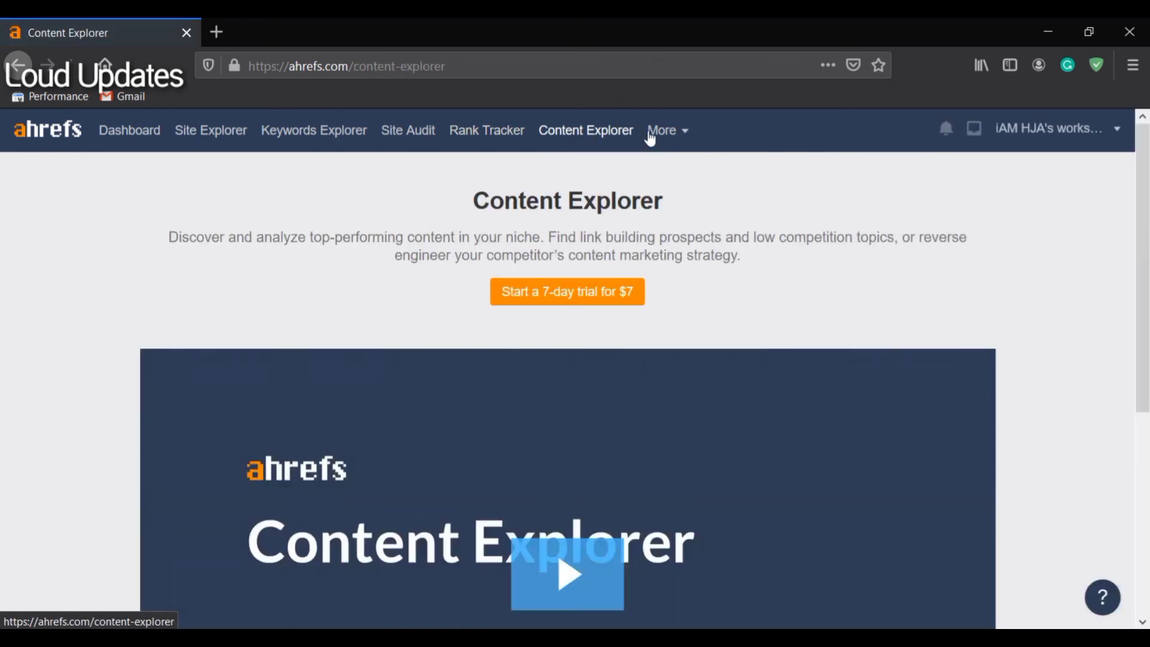
click(651, 137)
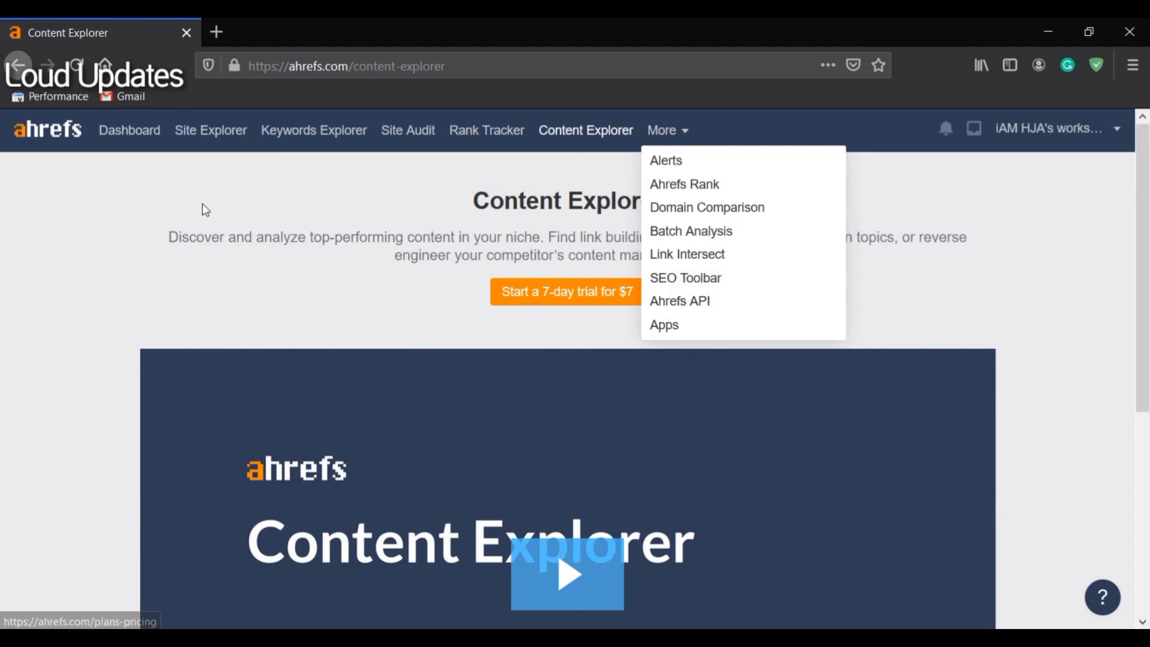
Step: Return to the dashboard and review the Iamhja project's health, domain rating, backlink and organic keyword metrics
click(152, 145)
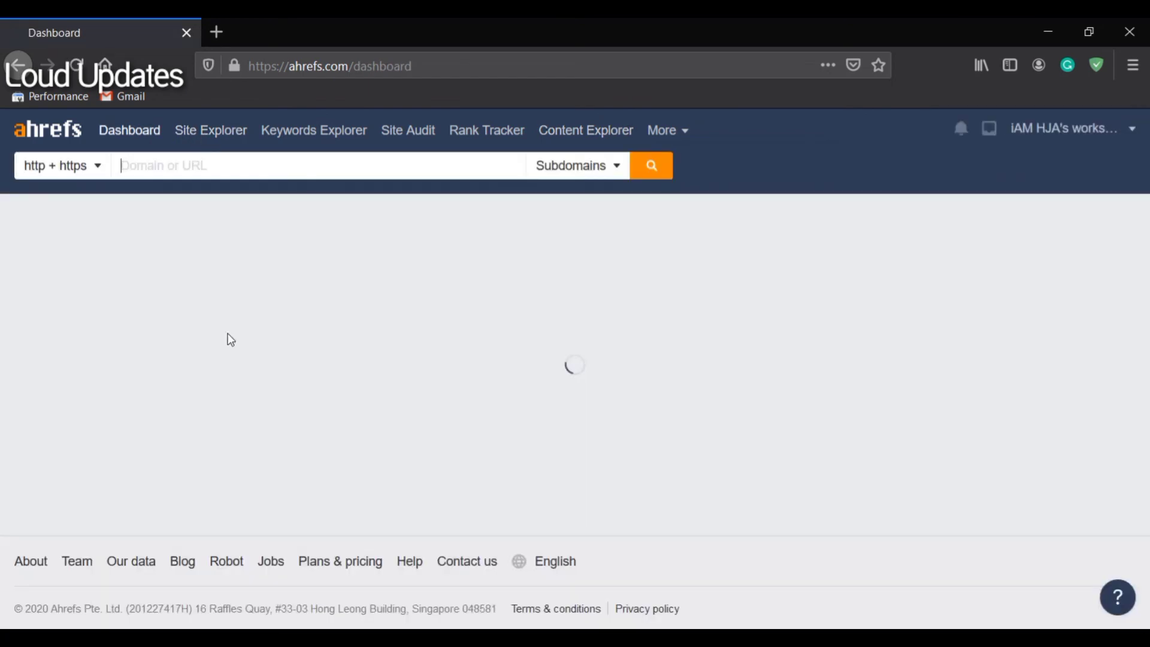
scroll(750, 358, down, 3)
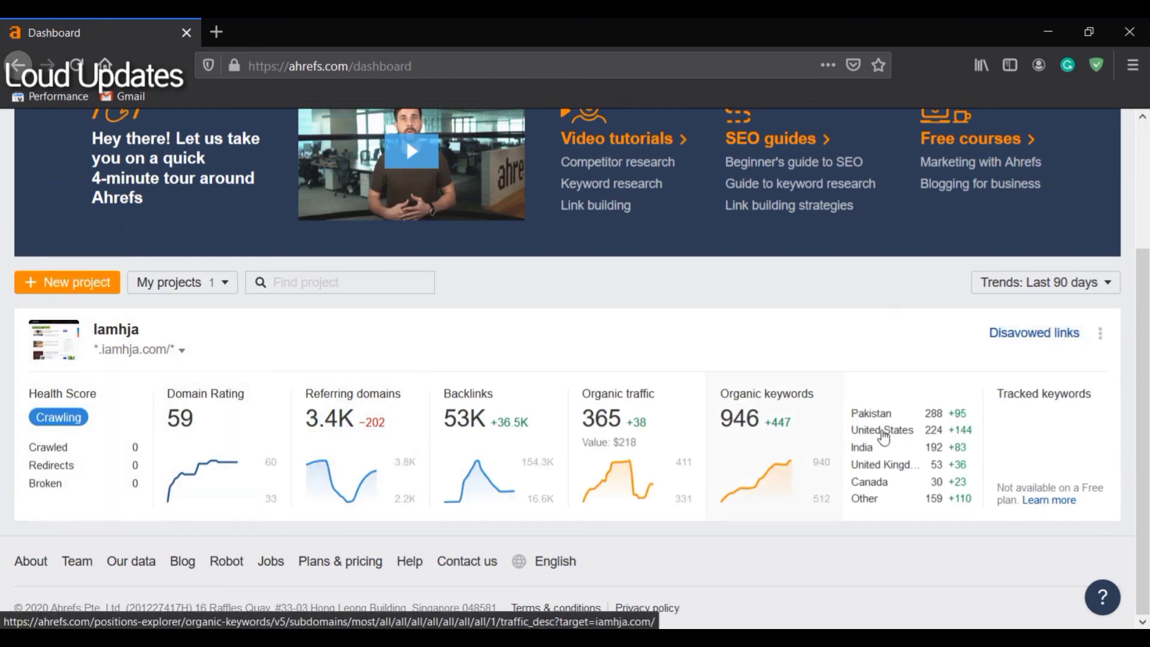
mouse_move(63, 432)
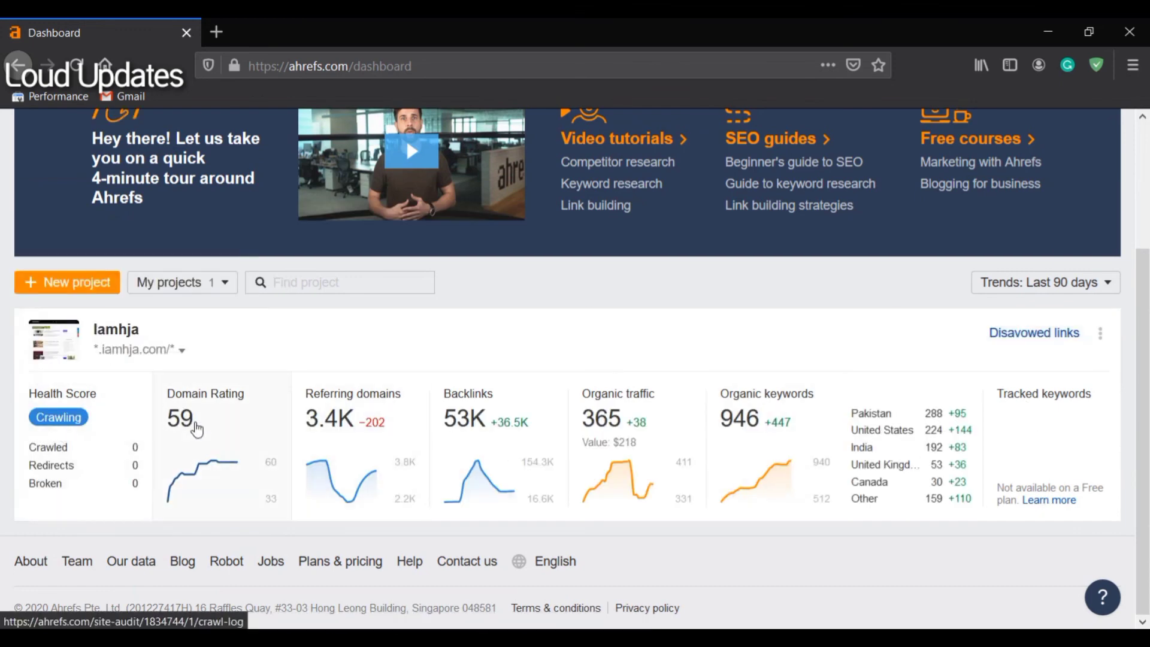
scroll(69, 475, up, 3)
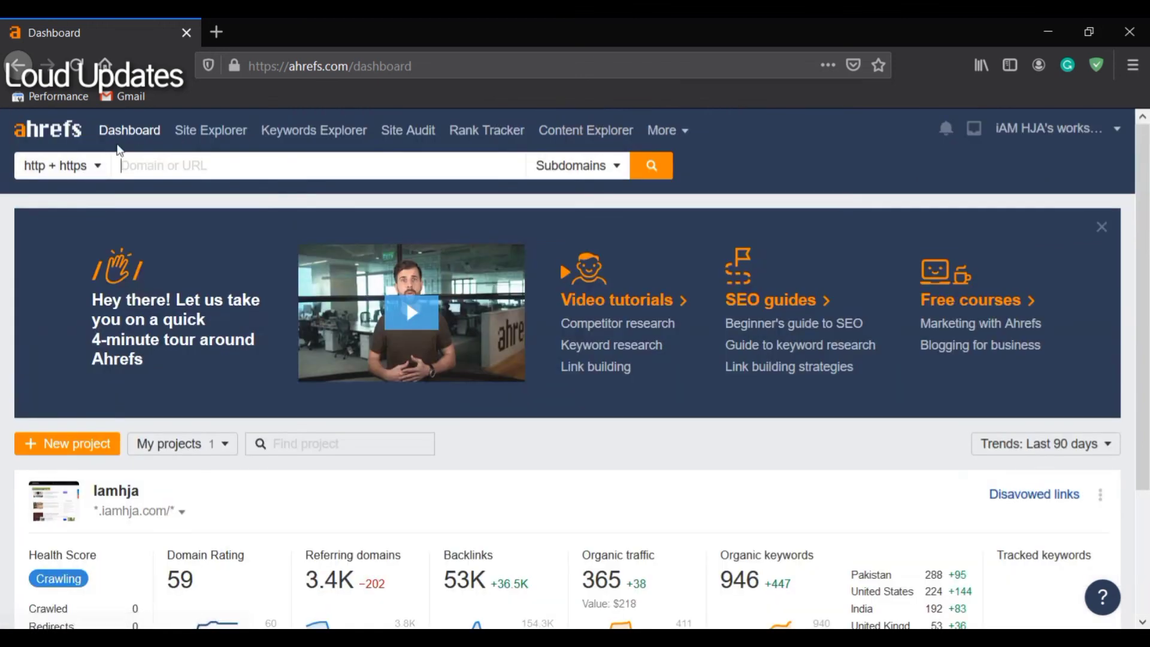
Step: Open Site Explorer, look over its page, and return to the dashboard
click(203, 137)
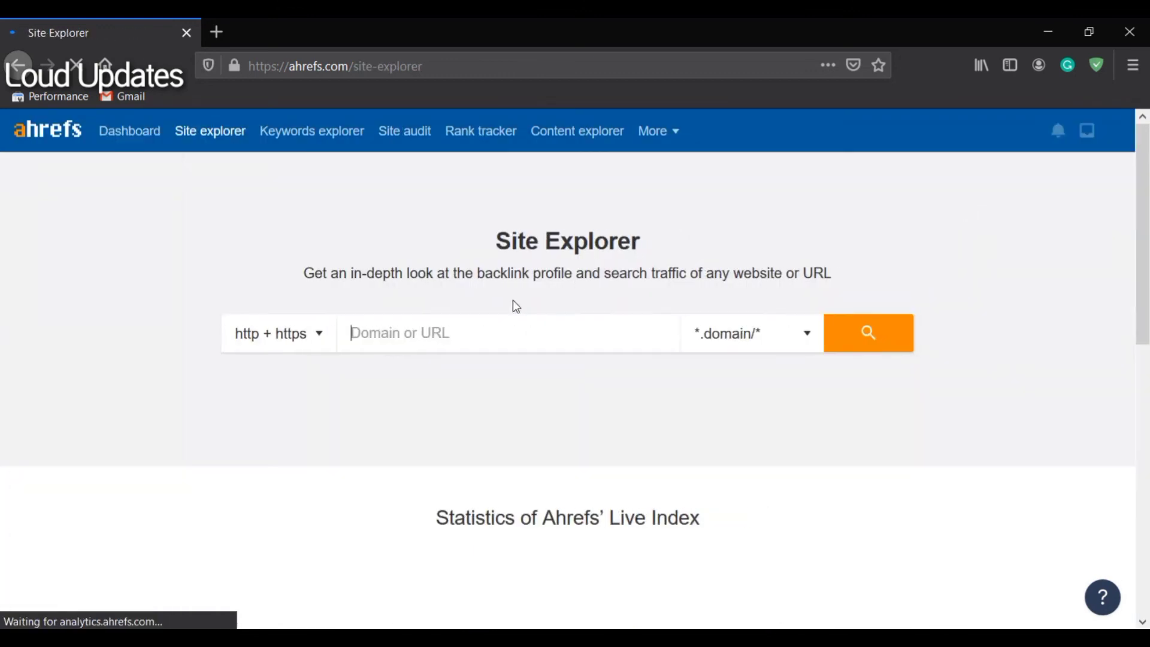
scroll(587, 313, down, 5)
scroll(668, 308, up, 5)
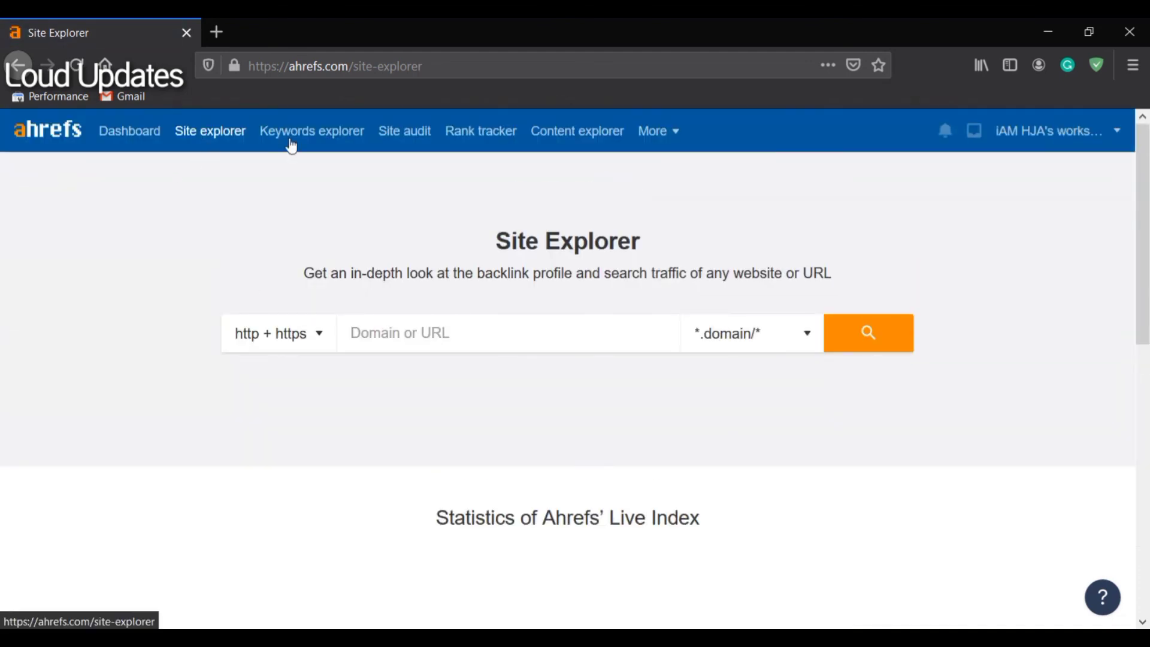
click(26, 133)
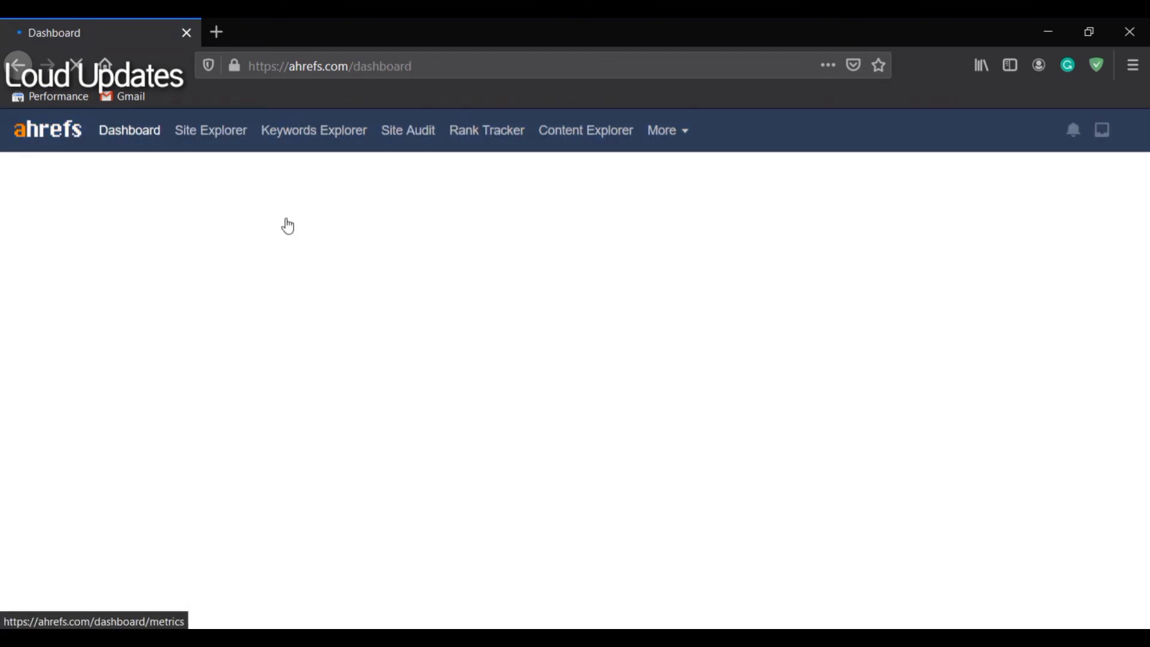